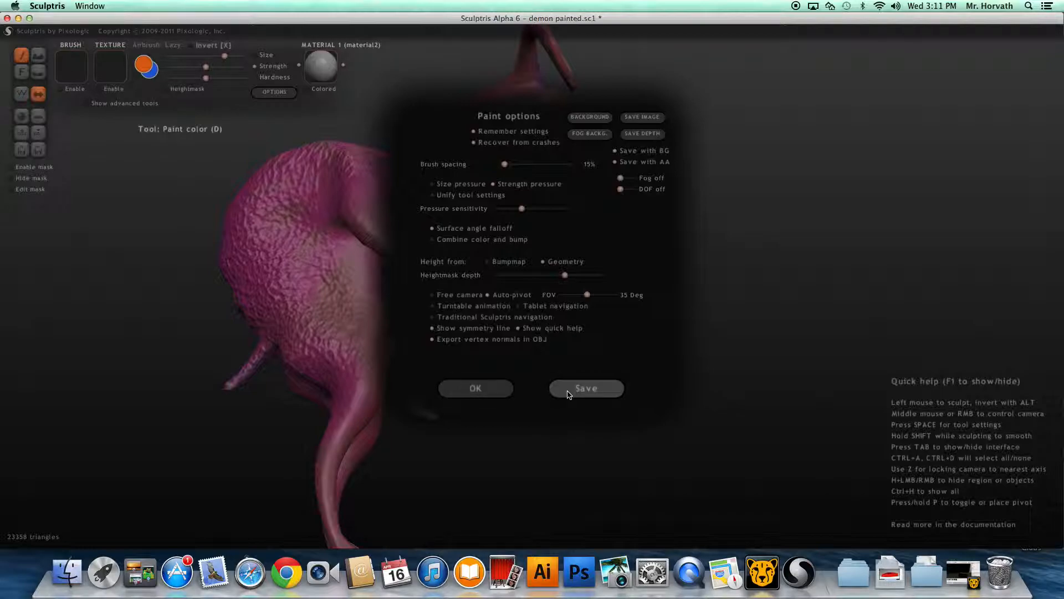
# Step: Close the paint options and export the demon sculpt as an OBJ file named "demon lad" in the sculptris folder
pyautogui.click(476, 389)
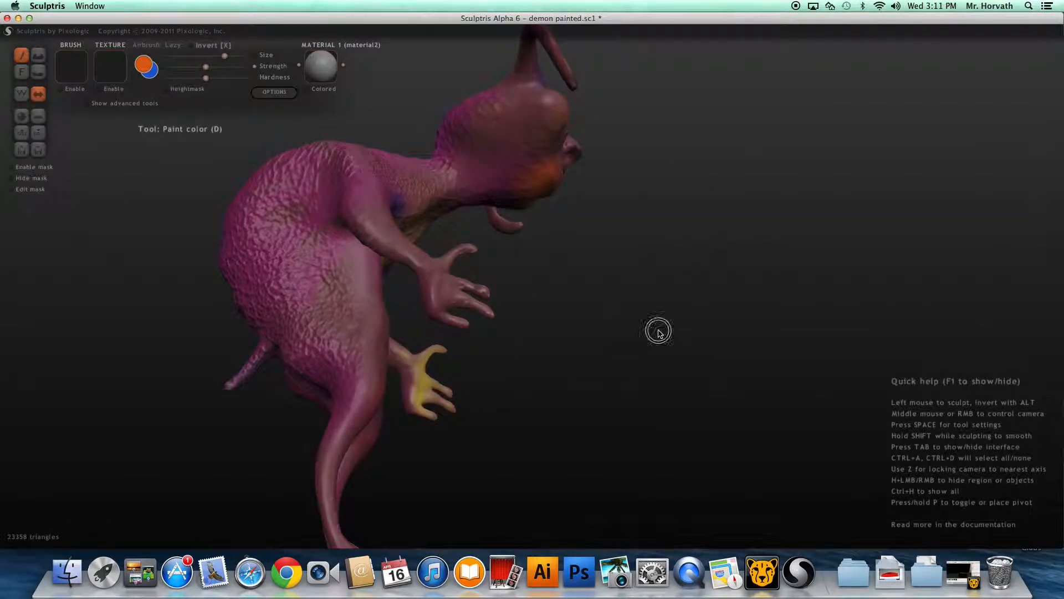
pyautogui.moveTo(659, 331); pyautogui.dragTo(455, 369)
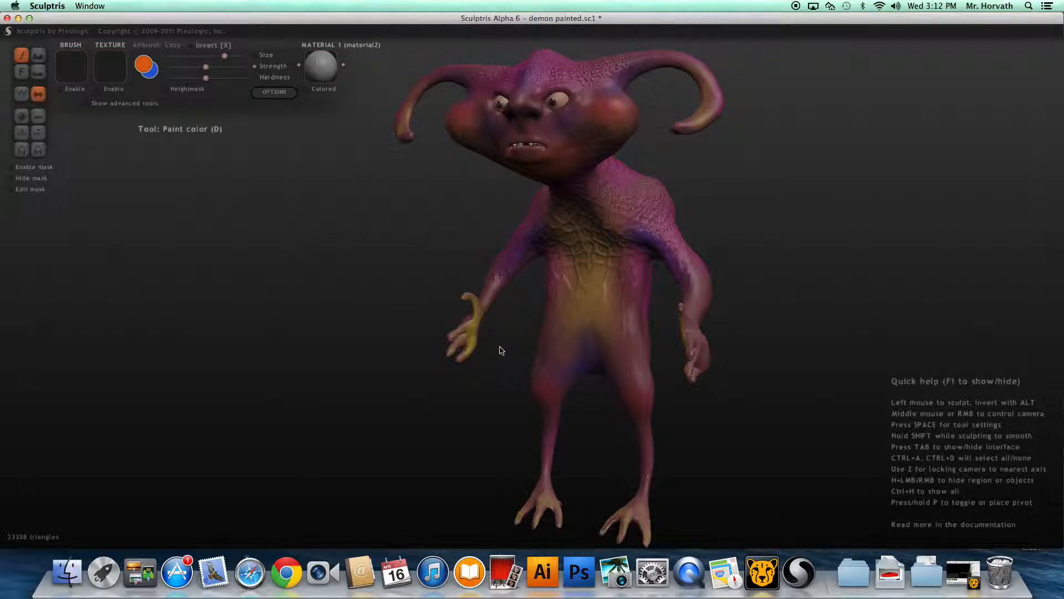
pyautogui.click(40, 136)
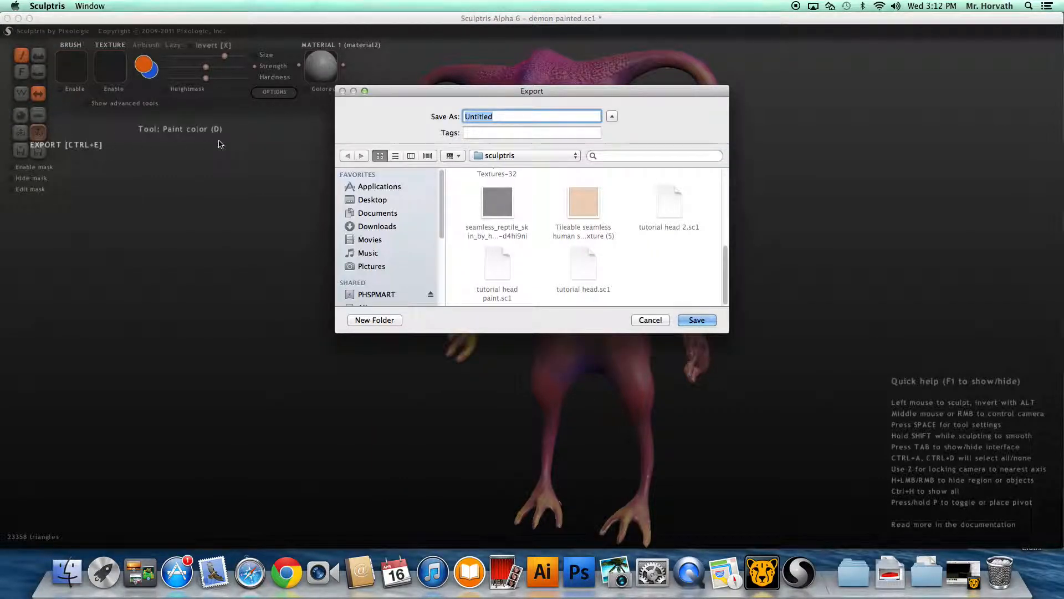
pyautogui.write('demin lad')
pyautogui.click(484, 116)
pyautogui.press('BackSpace')
pyautogui.write('o')
pyautogui.click(696, 320)
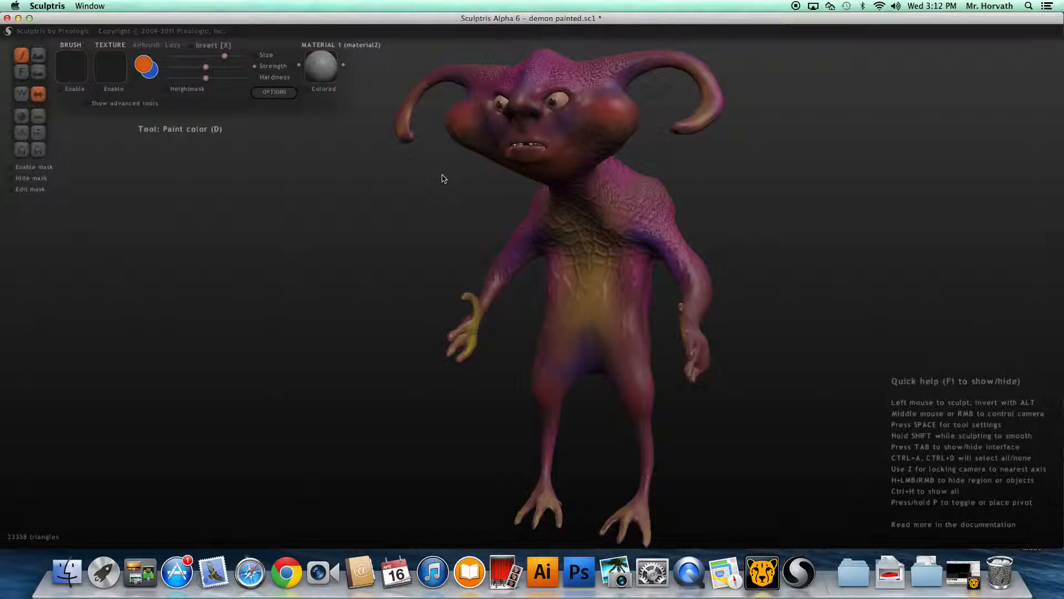
# Step: Show the advanced tools and save the demon's texture map as "demon texture map" in the sculptris folder
pyautogui.click(87, 105)
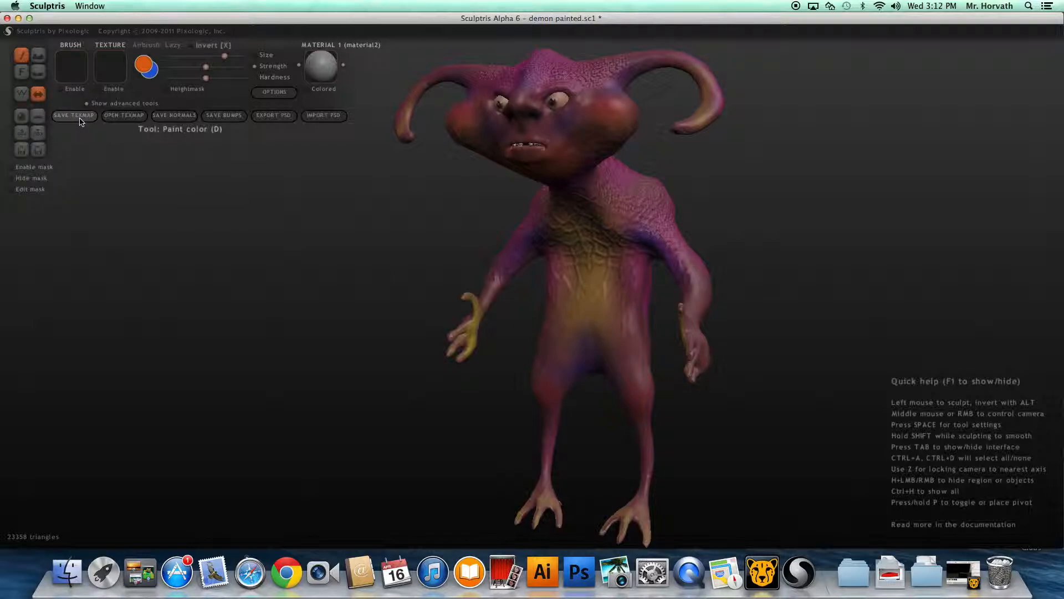
pyautogui.click(74, 115)
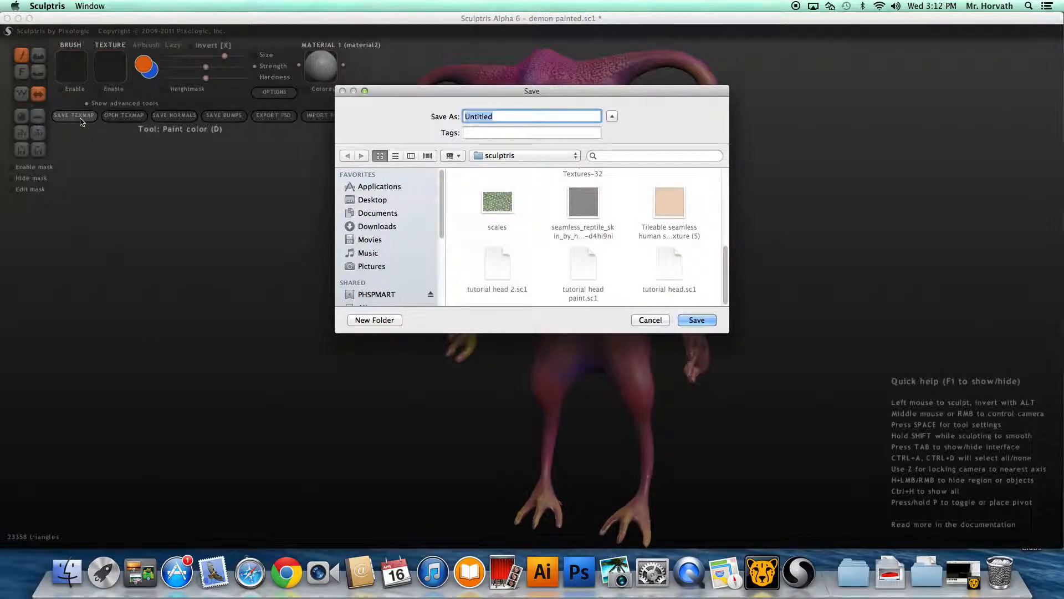
pyautogui.write('demon texture map')
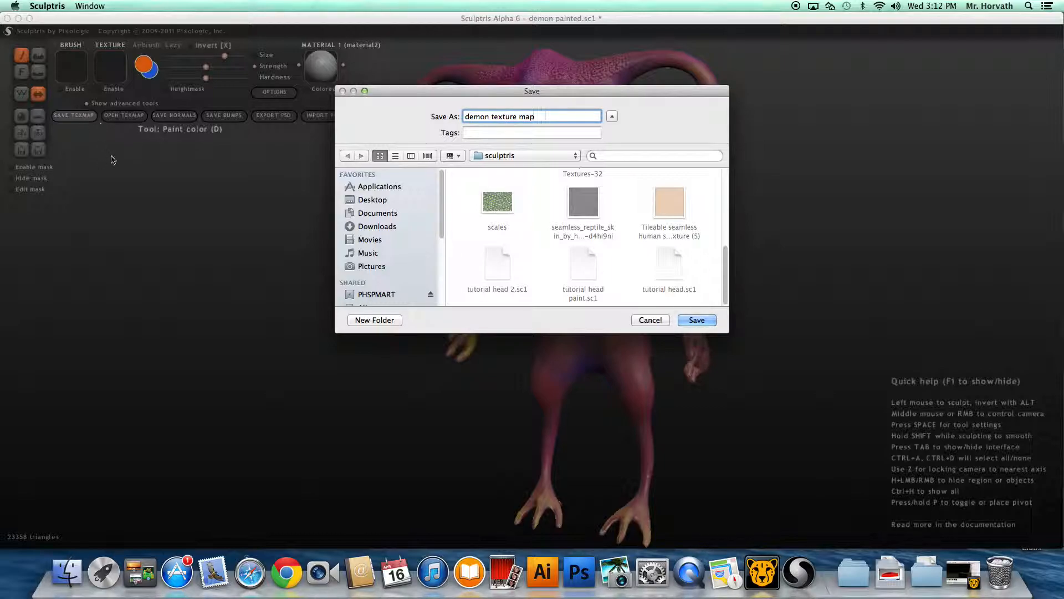
pyautogui.click(697, 320)
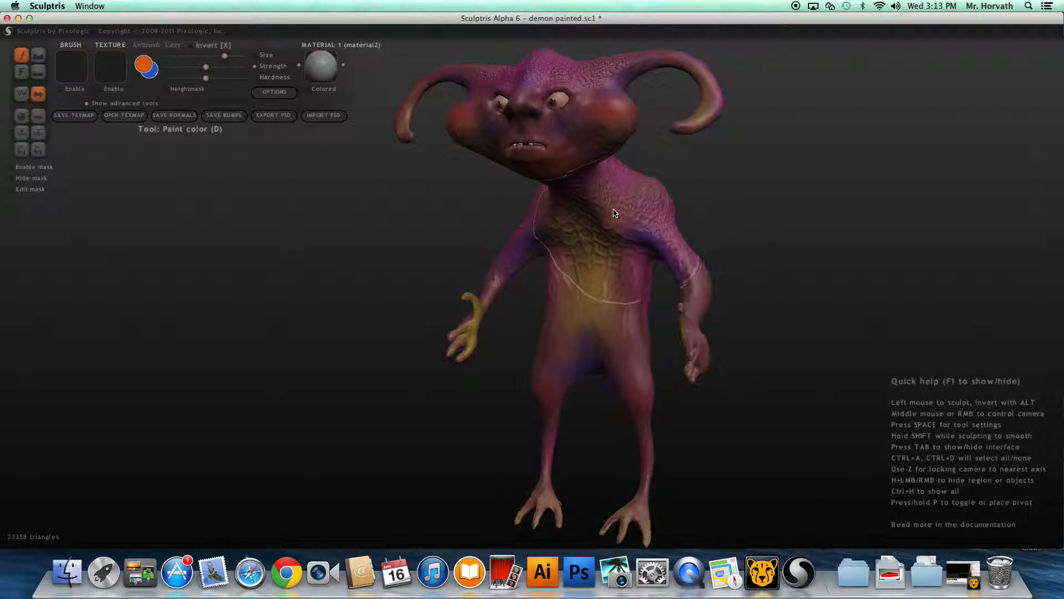
# Step: Save the demon's normal map as "demon normals" in the sculptris folder
pyautogui.click(174, 116)
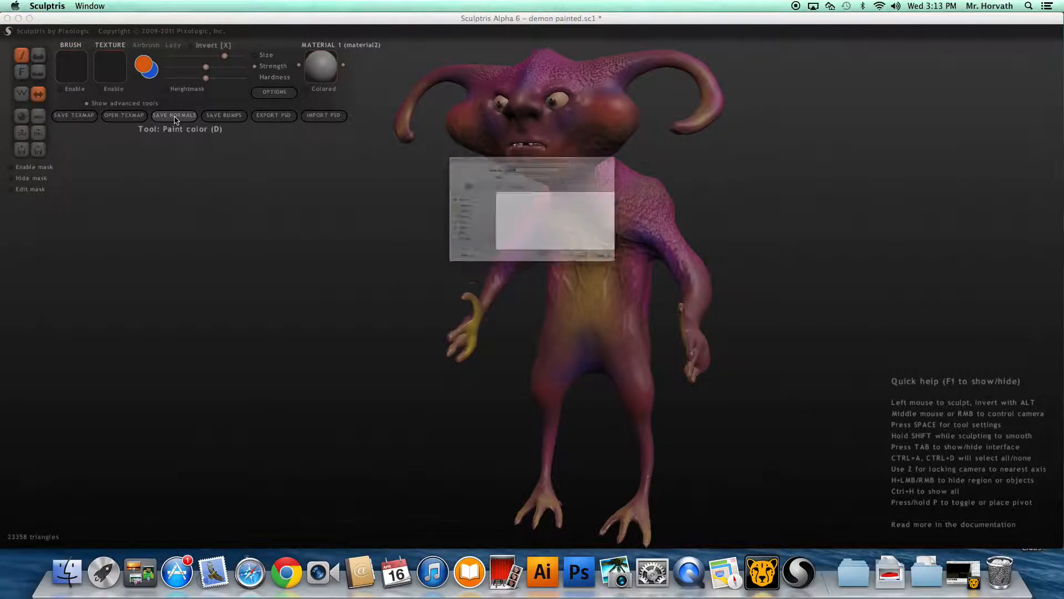
pyautogui.write('demon normals')
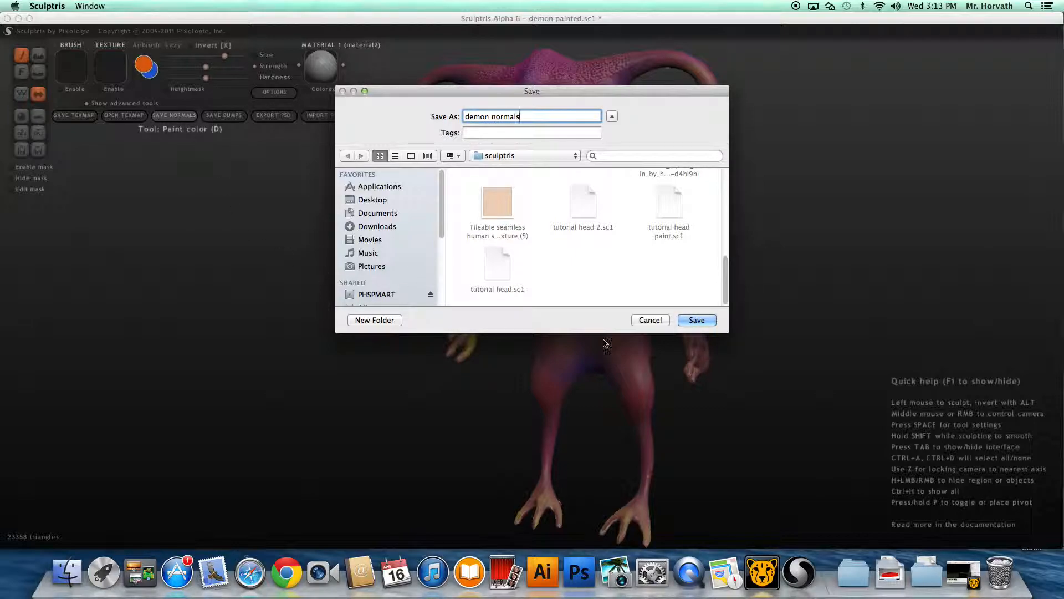
pyautogui.click(697, 321)
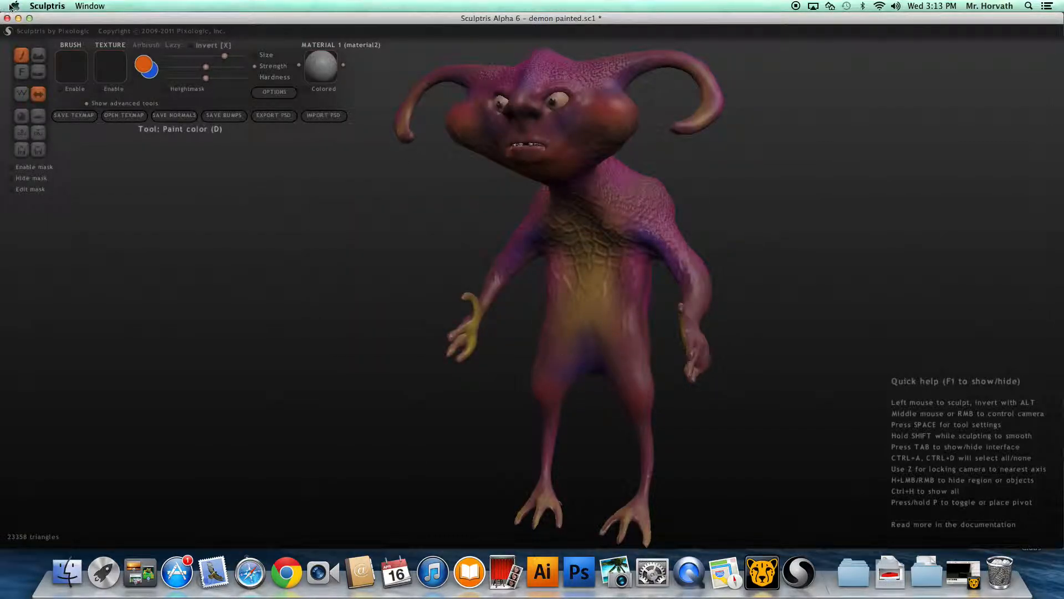
# Step: Quit Sculptris, discarding the unsaved changes, and switch to the "land test" scene in Cheetah3D
pyautogui.click(46, 7)
pyautogui.click(57, 57)
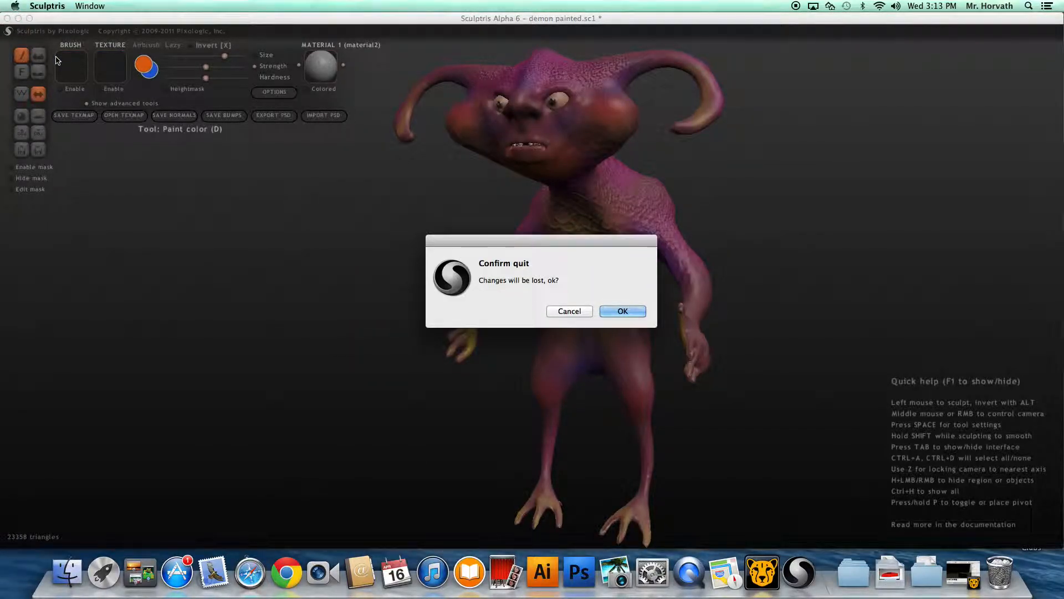
pyautogui.click(617, 311)
pyautogui.click(945, 572)
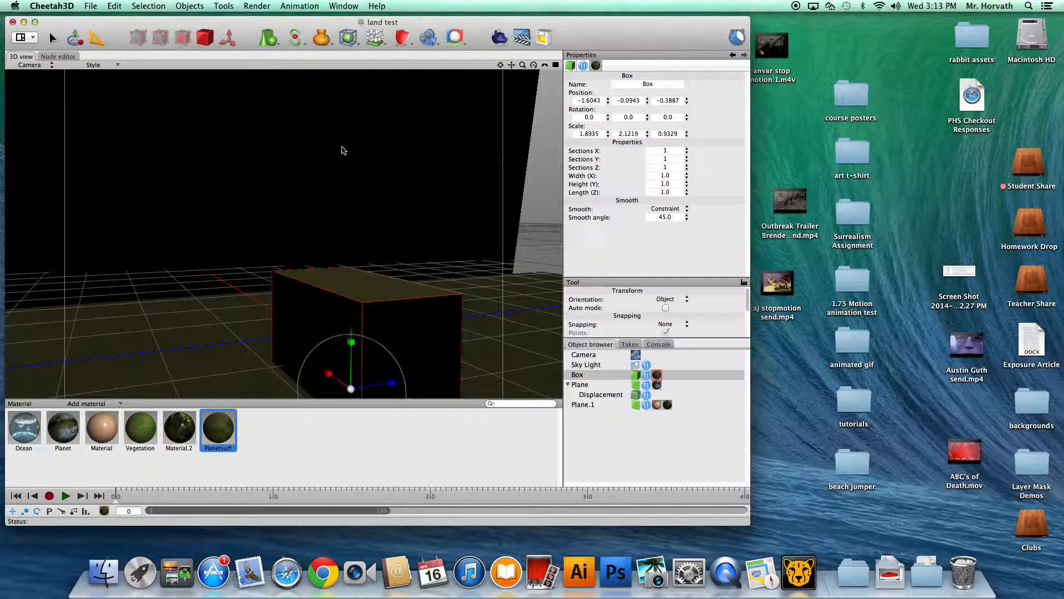
# Step: Render the jungle scene through the camera to preview it, and close the render window
pyautogui.click(501, 42)
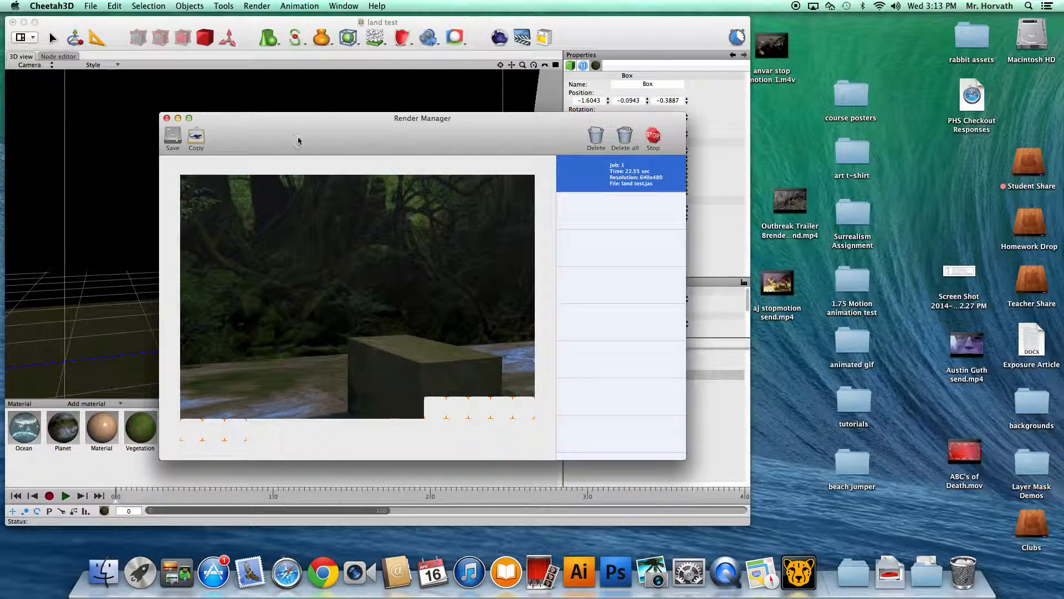
pyautogui.click(167, 118)
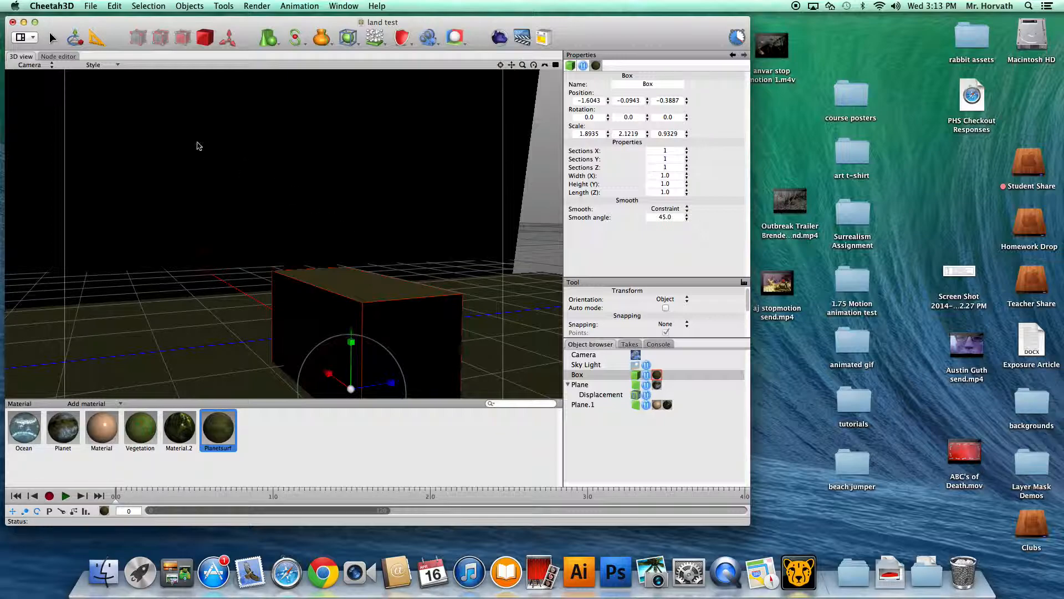
# Step: Import demon lad.obj from the sculptris folder into the land test scene
pyautogui.click(90, 5)
pyautogui.click(111, 106)
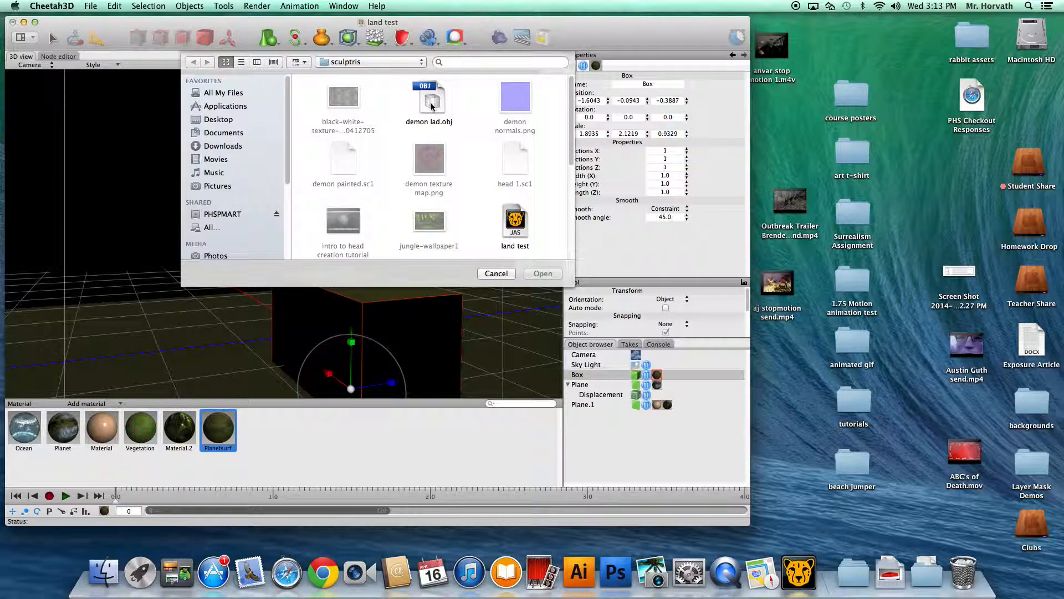
pyautogui.click(430, 105)
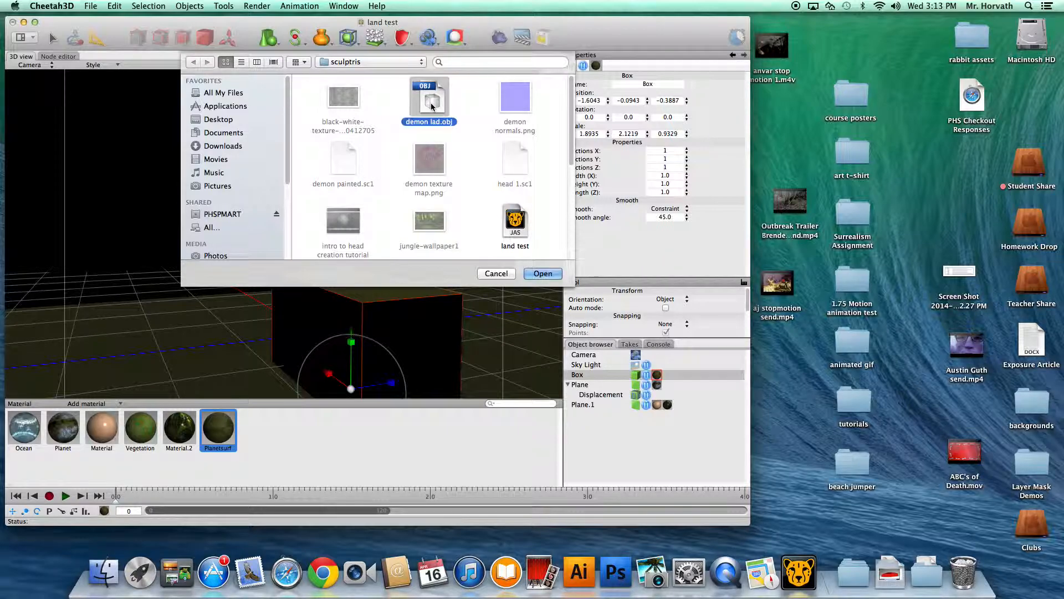
pyautogui.click(542, 274)
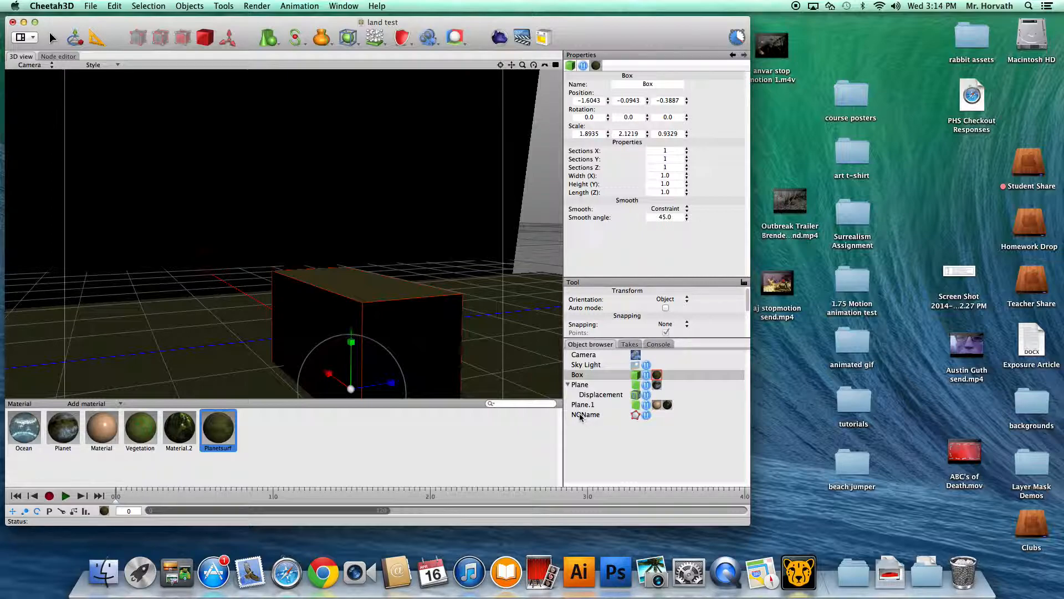
# Step: Raise the imported demon mesh above the box to a Y position of about 2.0 and scale it uniformly to 1.57
pyautogui.click(586, 415)
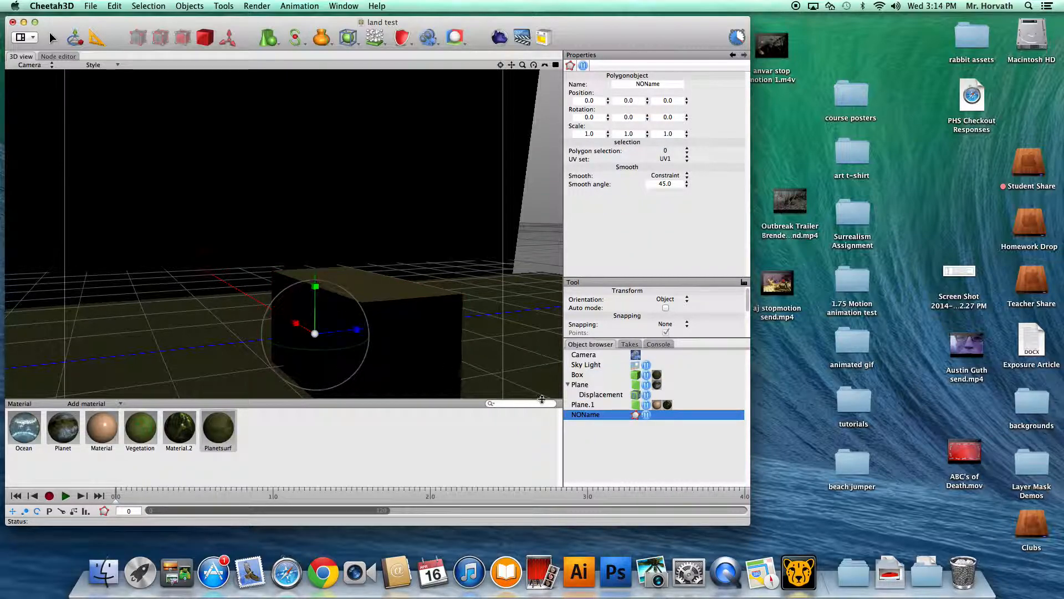
pyautogui.moveTo(314, 276); pyautogui.dragTo(316, 122)
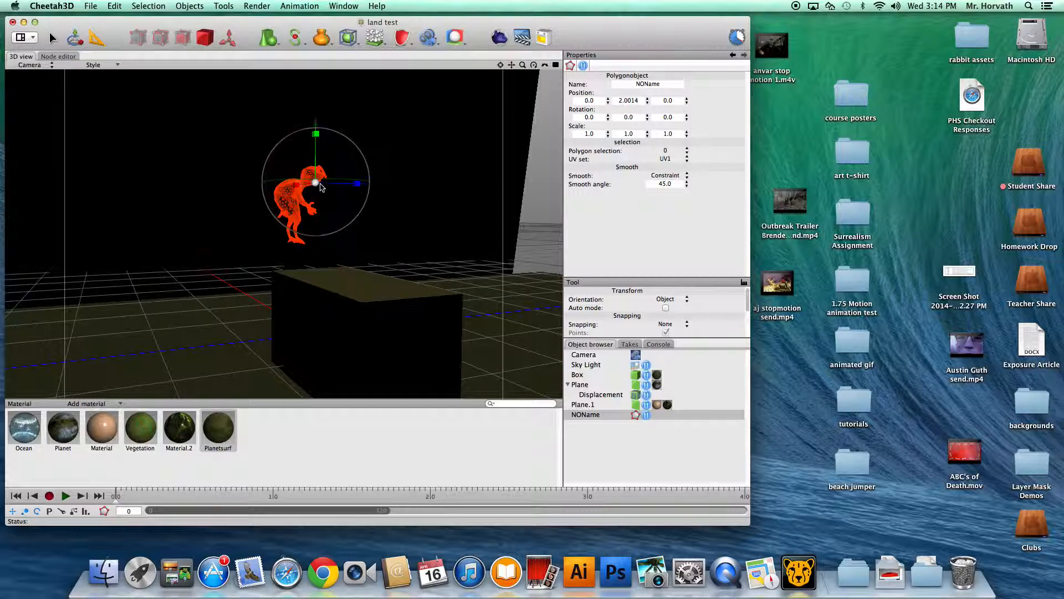
pyautogui.moveTo(315, 182); pyautogui.dragTo(405, 179)
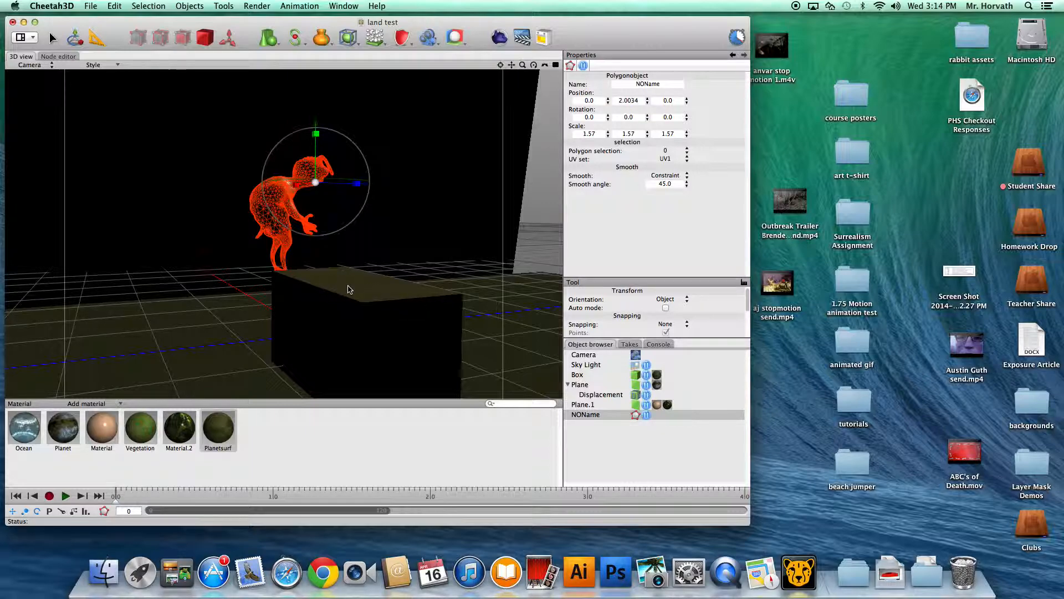
# Step: In the top view, move the demon over the box to about X -1.29, Z -0.21 and rotate its heading to 53°
pyautogui.click(51, 65)
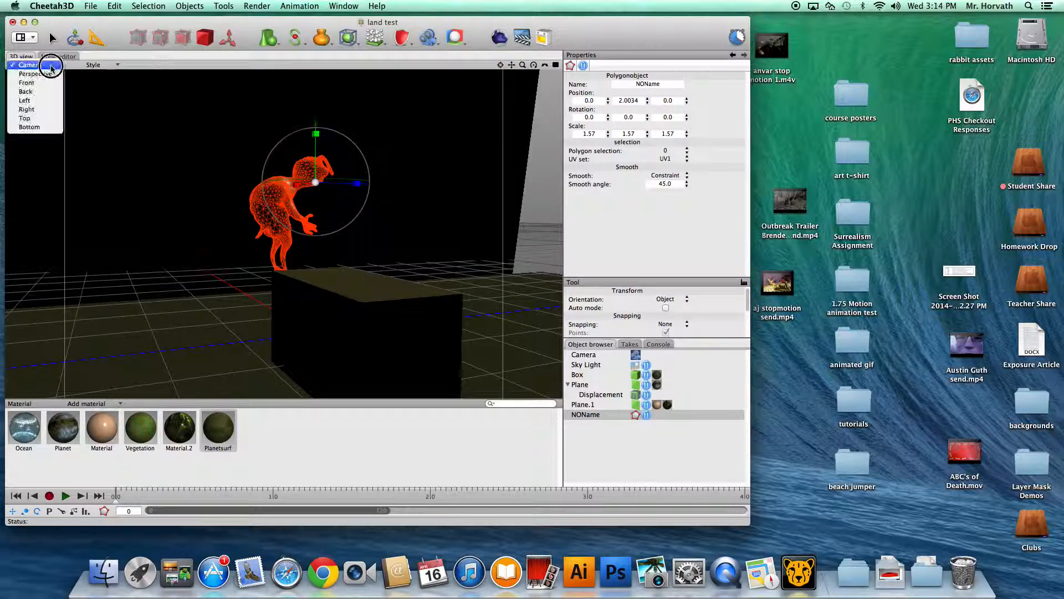
pyautogui.click(25, 118)
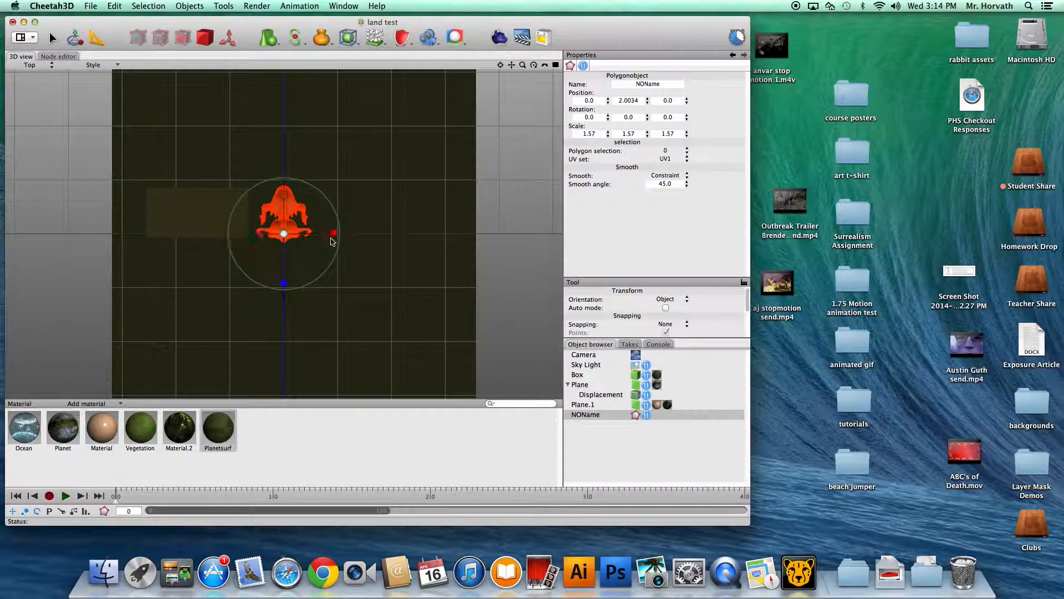
pyautogui.moveTo(284, 286); pyautogui.dragTo(192, 287)
pyautogui.moveTo(245, 243); pyautogui.dragTo(266, 265)
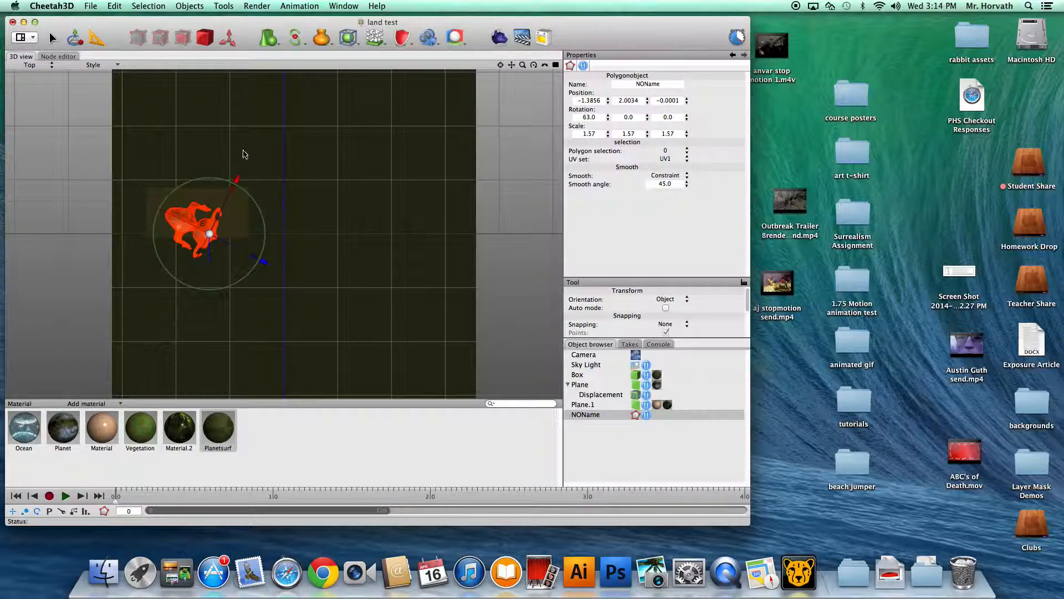
pyautogui.moveTo(237, 180); pyautogui.dragTo(243, 165)
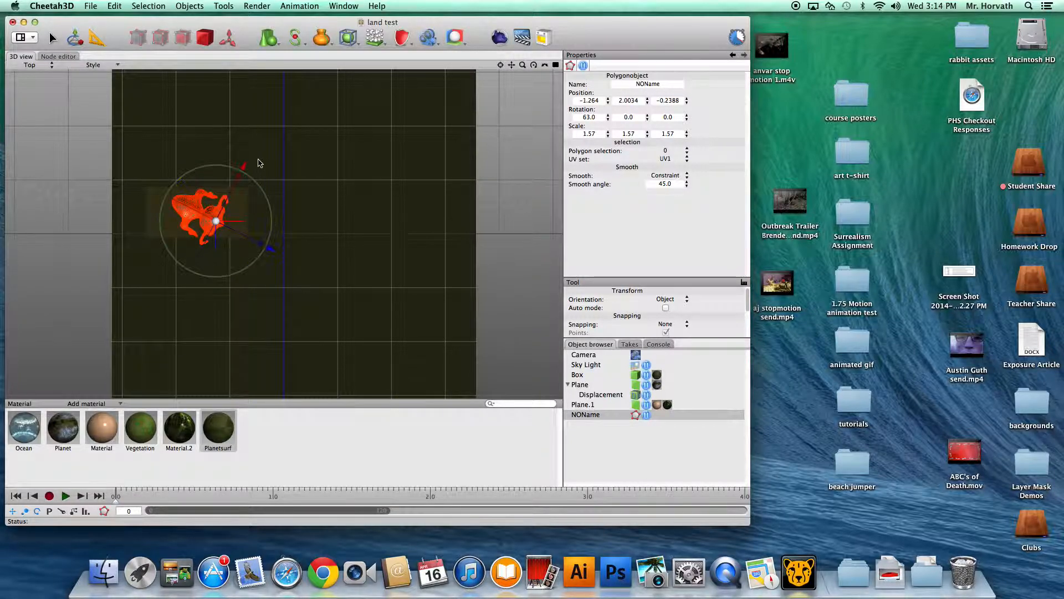
pyautogui.moveTo(245, 168)
pyautogui.mouseDown()
pyautogui.moveTo(263, 192)
pyautogui.moveTo(249, 175)
pyautogui.mouseUp()
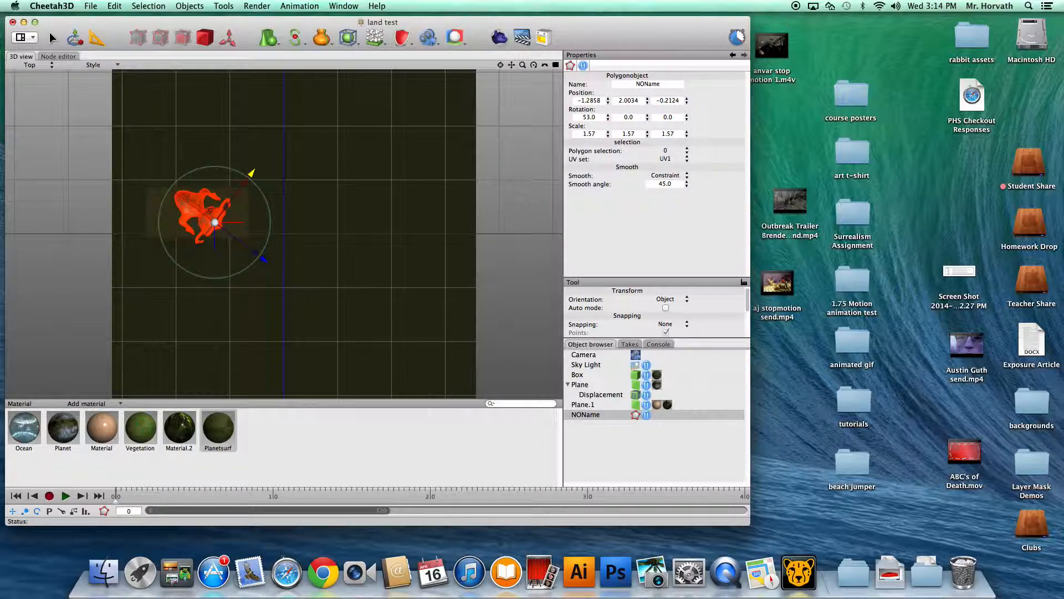
# Step: Raise the demon to a Y position of about 2.2 so its feet rest on the box, checking it from the front, back and left
pyautogui.click(55, 65)
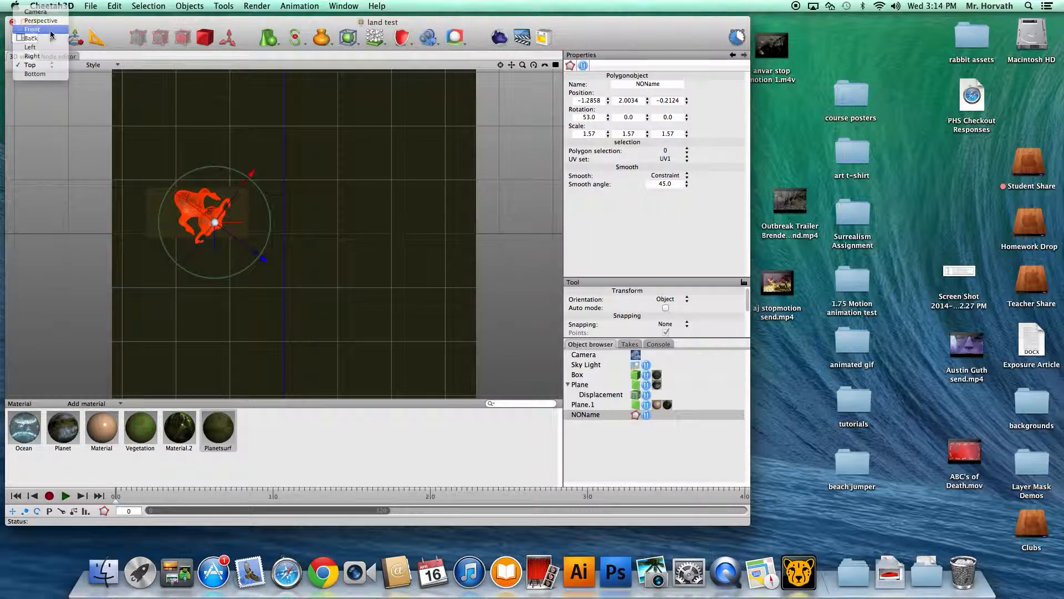
pyautogui.click(50, 31)
pyautogui.moveTo(511, 64); pyautogui.dragTo(511, 65)
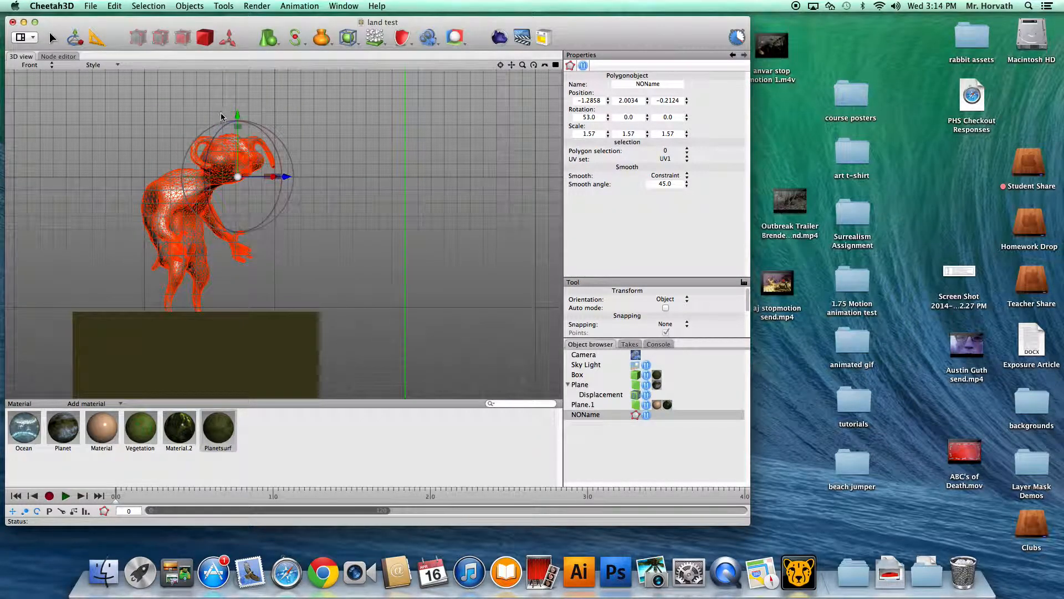
pyautogui.moveTo(236, 117); pyautogui.dragTo(237, 87)
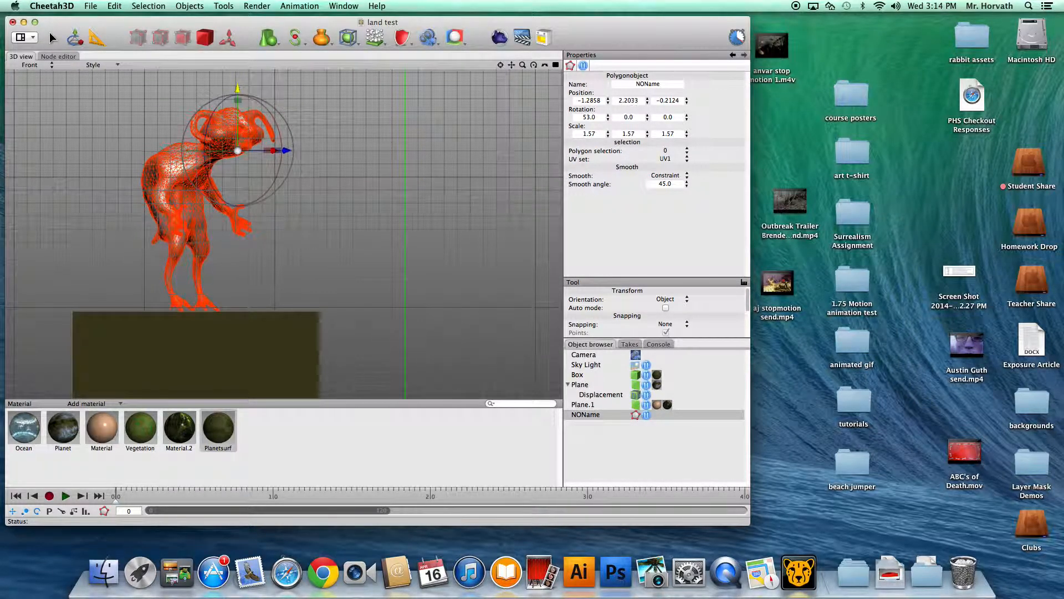
pyautogui.click(54, 64)
pyautogui.click(29, 73)
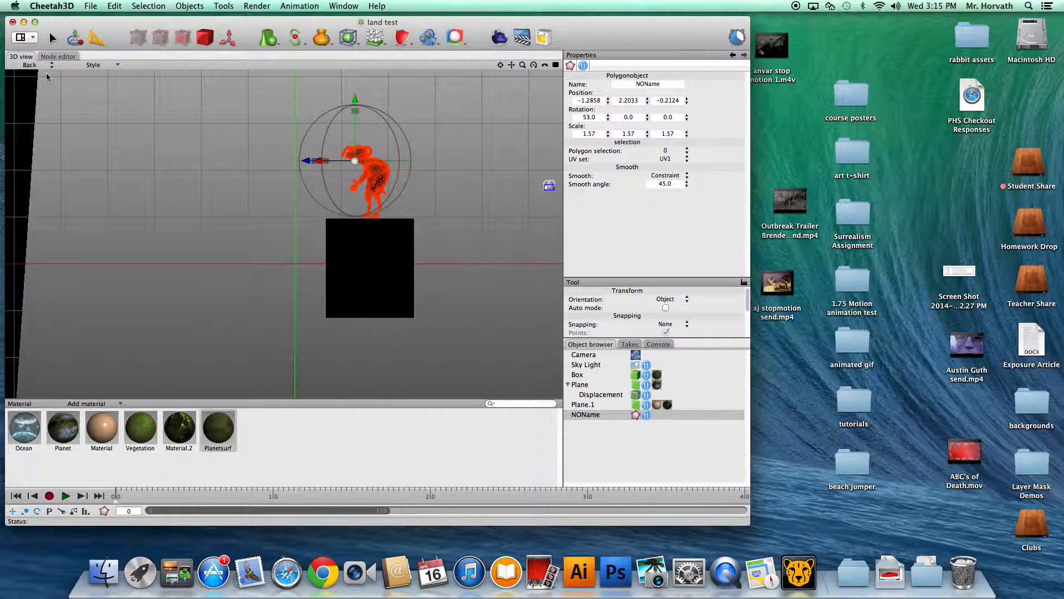
pyautogui.click(55, 64)
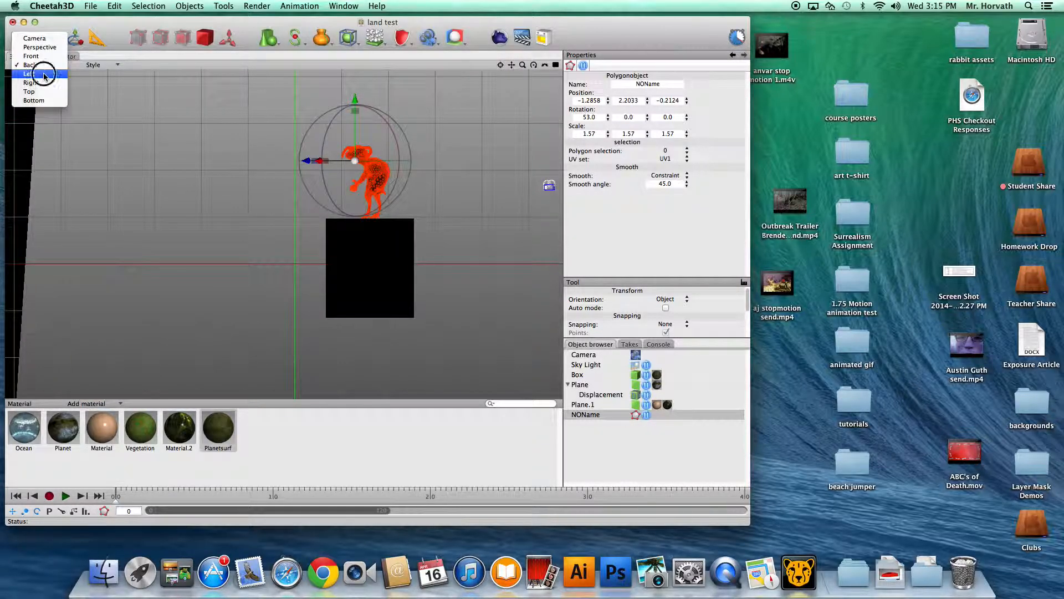
pyautogui.click(44, 76)
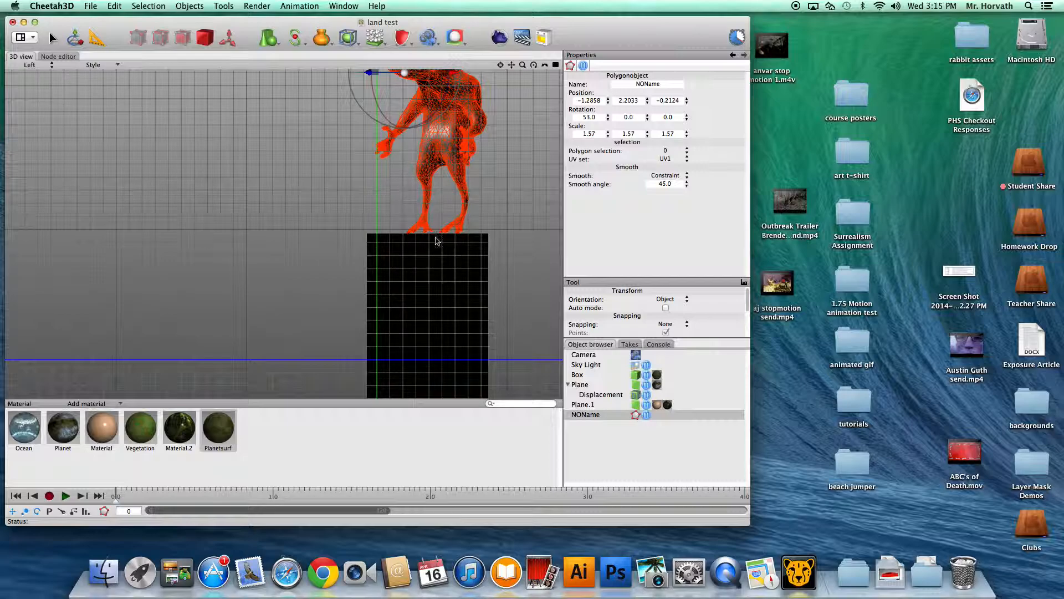
# Step: In the camera view, rotate the demon about its vertical axis to -136° so that it faces the camera
pyautogui.click(53, 67)
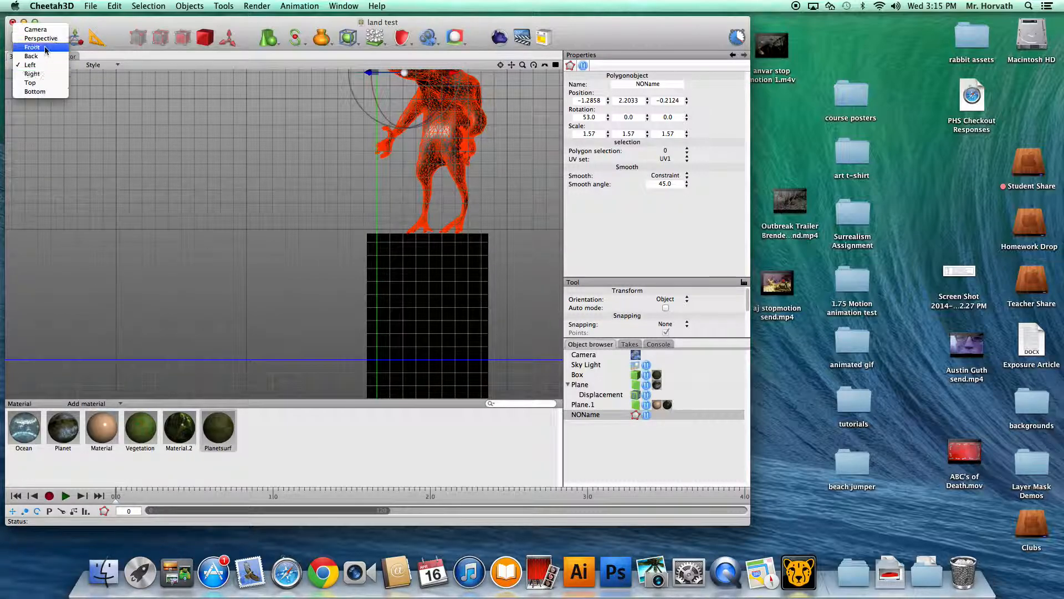
pyautogui.click(52, 39)
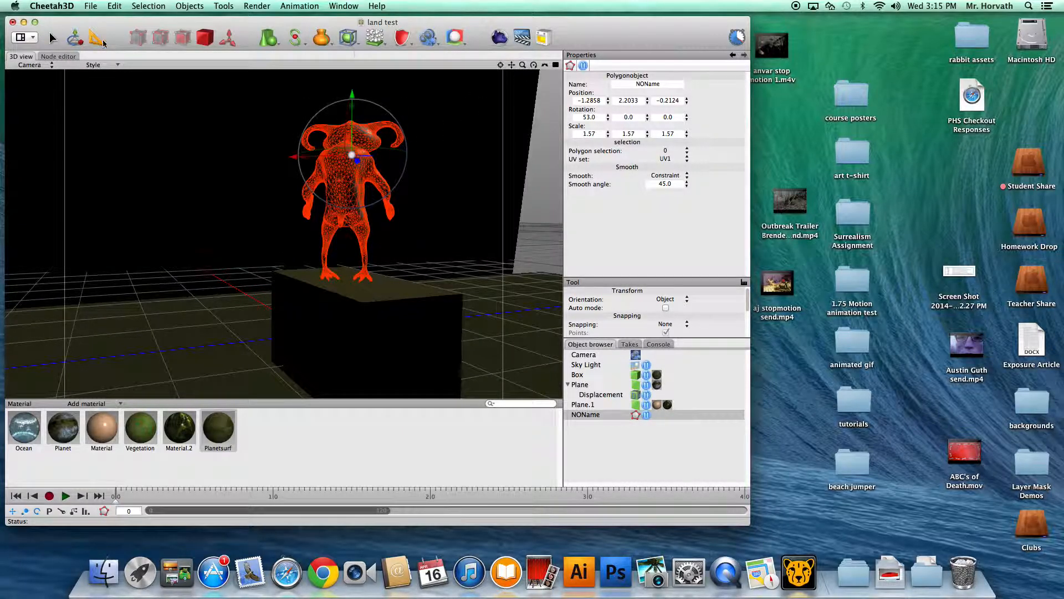
pyautogui.moveTo(377, 153); pyautogui.dragTo(165, 142)
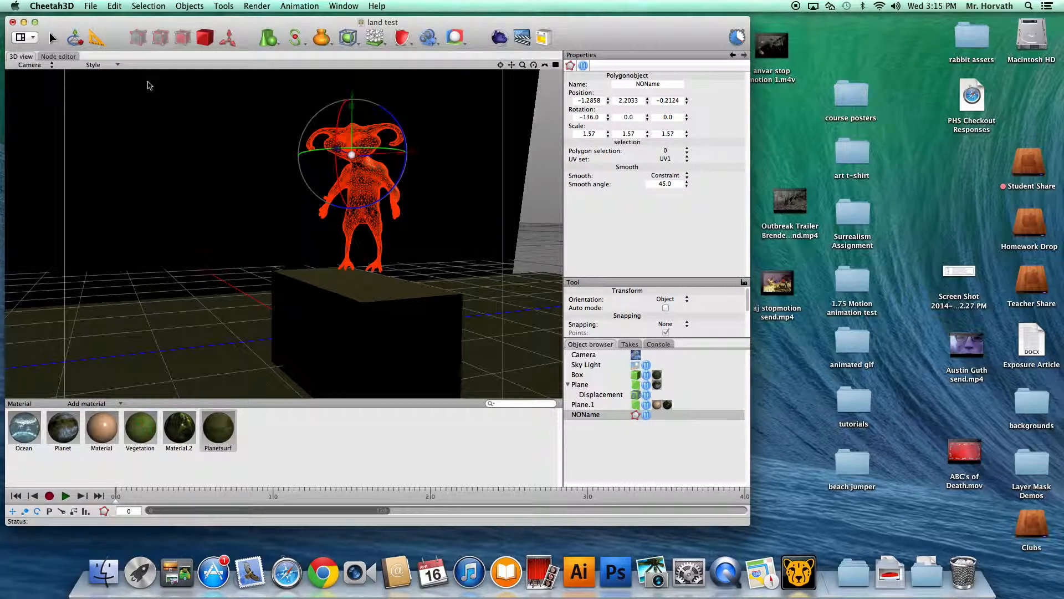
# Step: In the top view, move the demon to about X -1.69, Z -0.64 so it is centred over the box, and return to the camera view
pyautogui.click(32, 65)
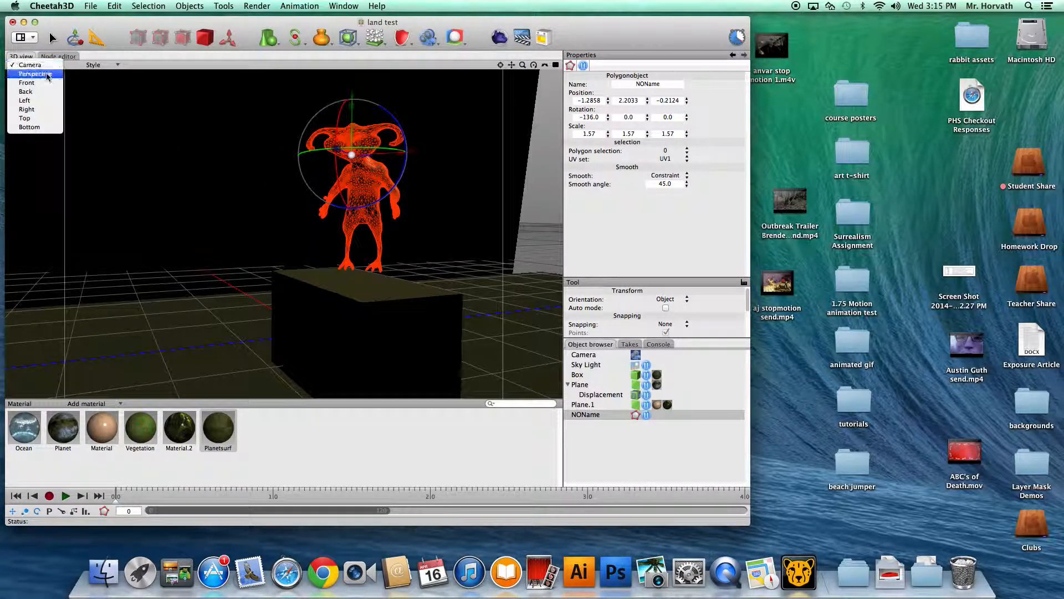
pyautogui.click(25, 118)
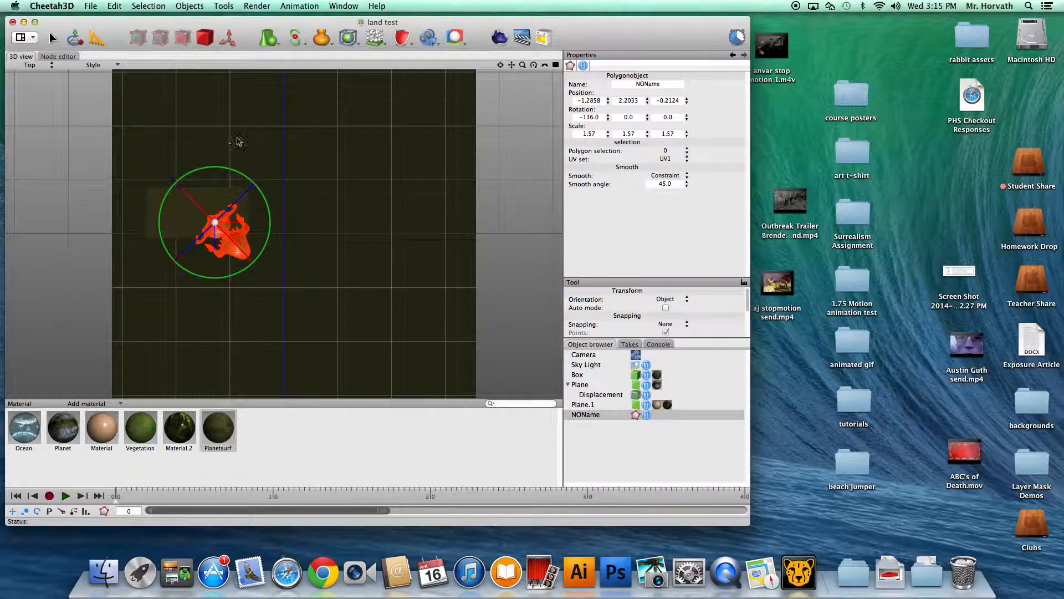
pyautogui.moveTo(171, 178); pyautogui.dragTo(149, 155)
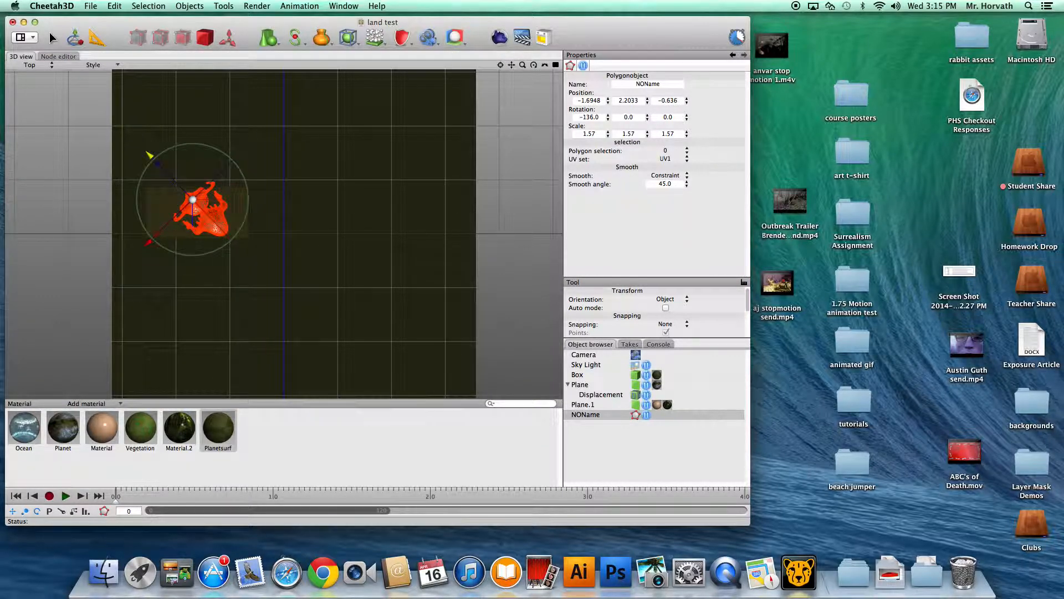
pyautogui.click(47, 65)
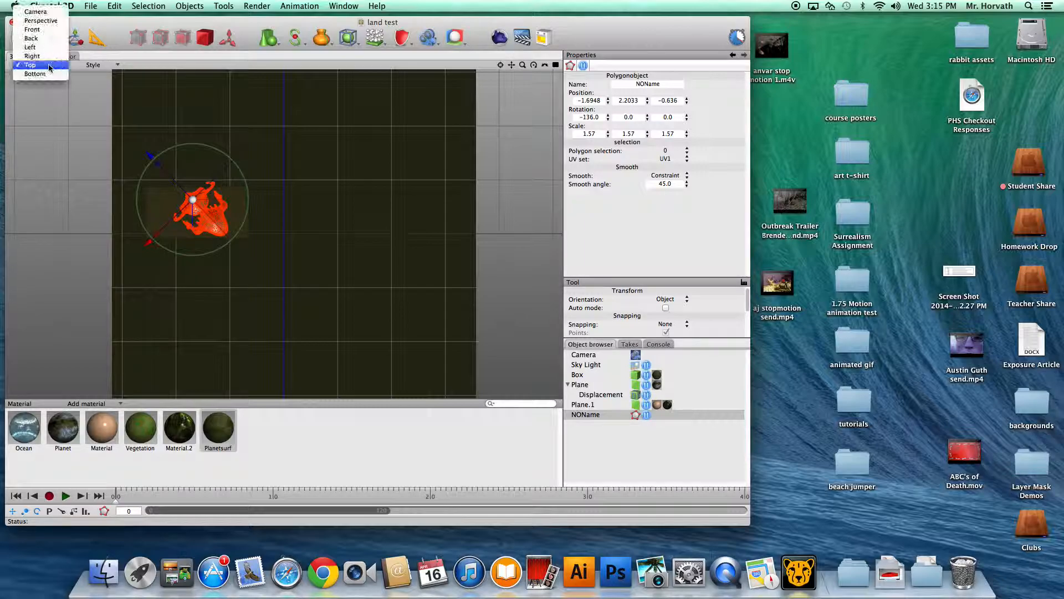
pyautogui.click(48, 14)
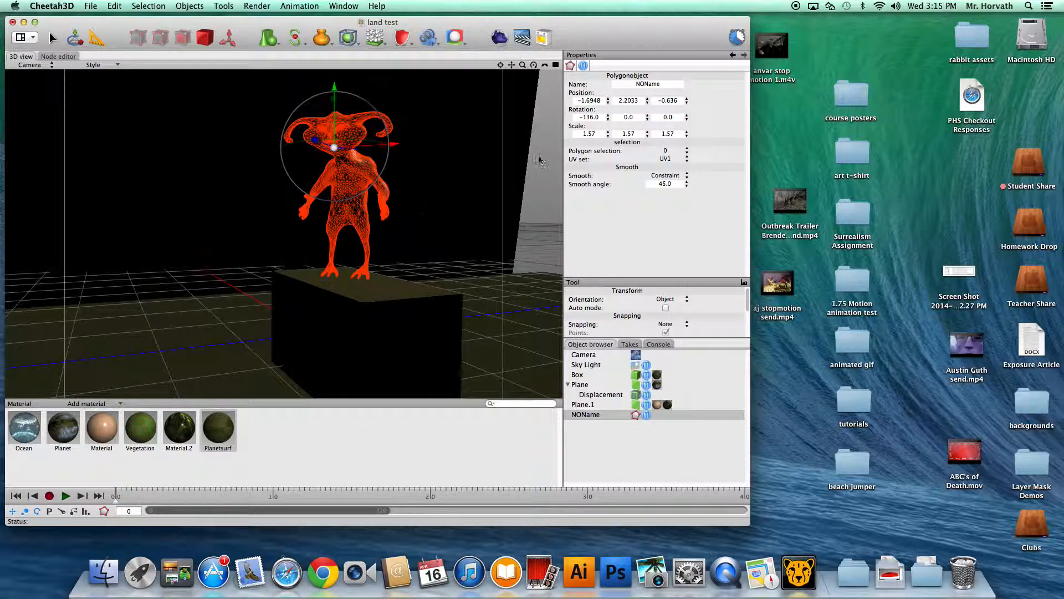
# Step: Adjust the camera angle slightly on the demon and box, run a test render, stop it early and close the render results
pyautogui.moveTo(533, 65)
pyautogui.mouseDown()
pyautogui.moveTo(538, 77)
pyautogui.moveTo(516, 81)
pyautogui.moveTo(534, 67)
pyautogui.mouseUp()
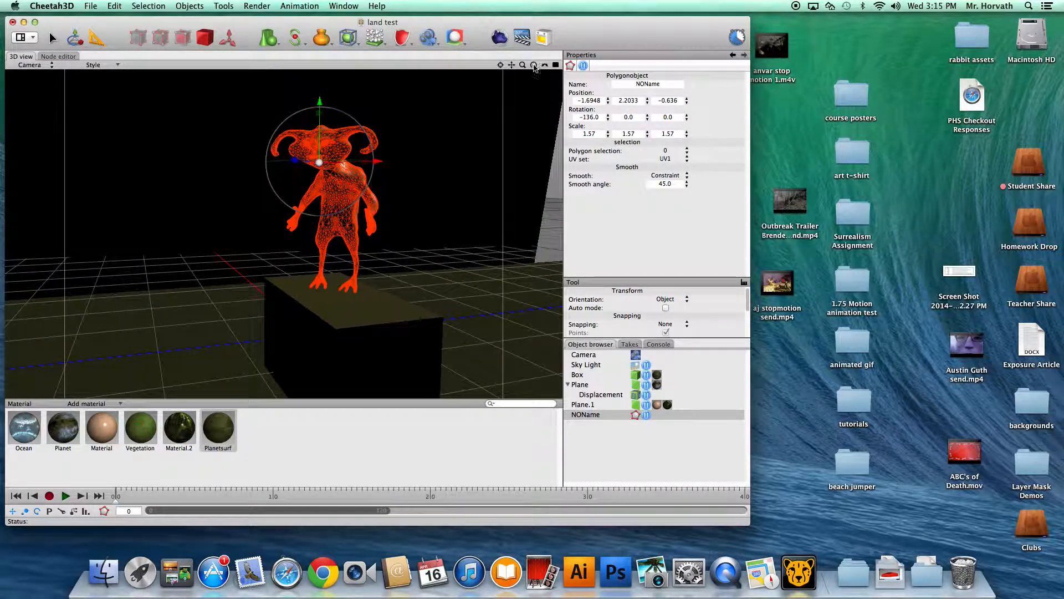
pyautogui.click(502, 39)
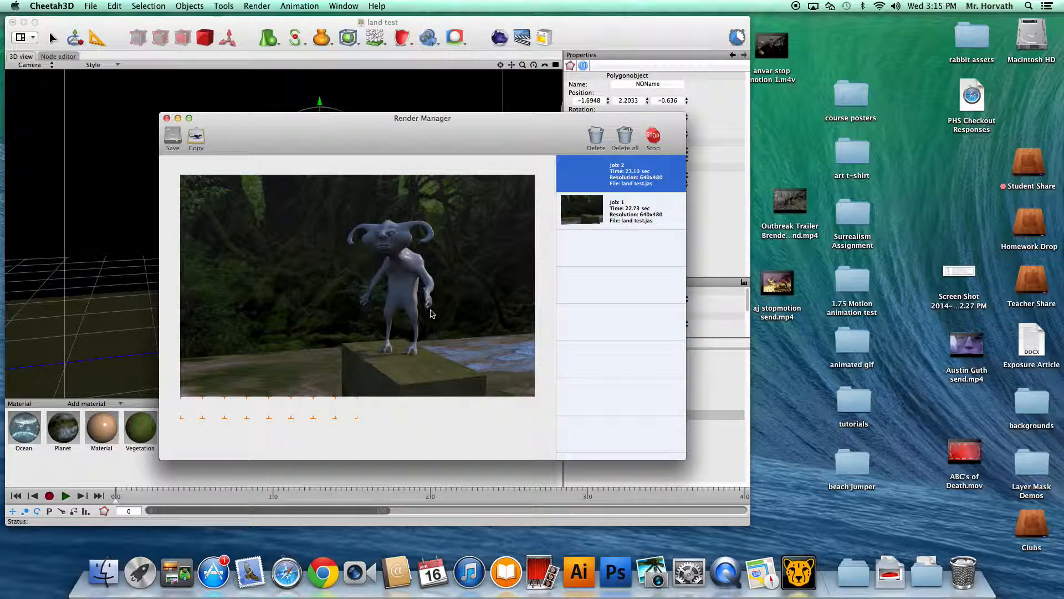
pyautogui.click(655, 139)
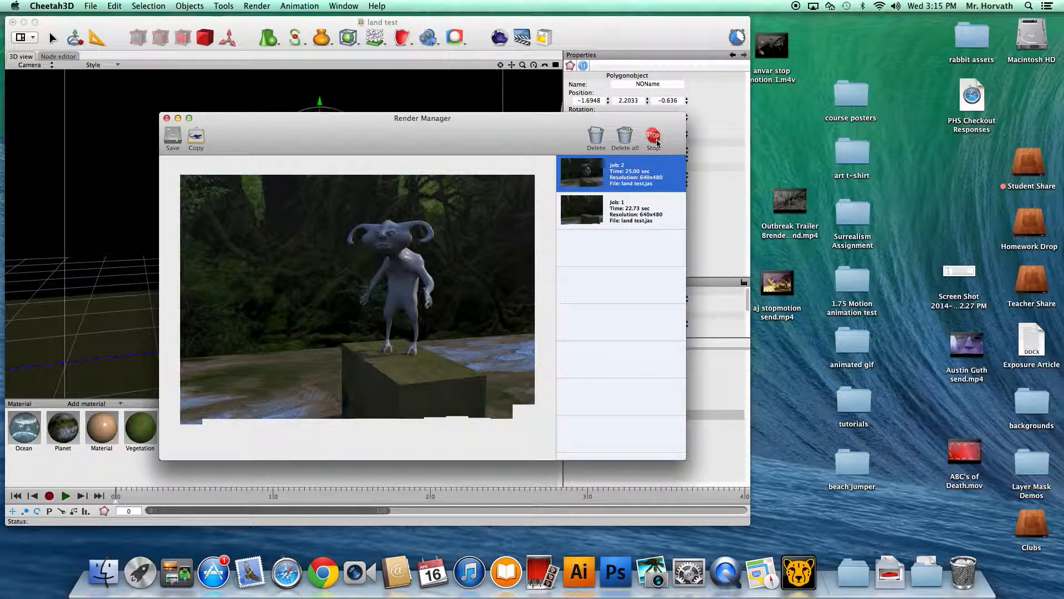
pyautogui.click(167, 118)
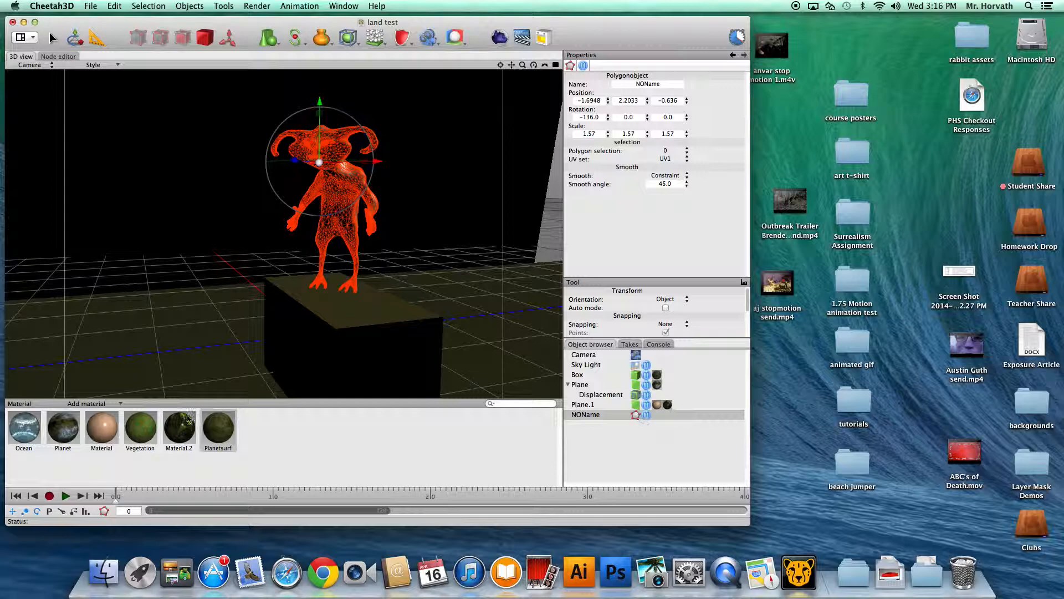
# Step: Add a new default material to the scene's materials
pyautogui.click(100, 409)
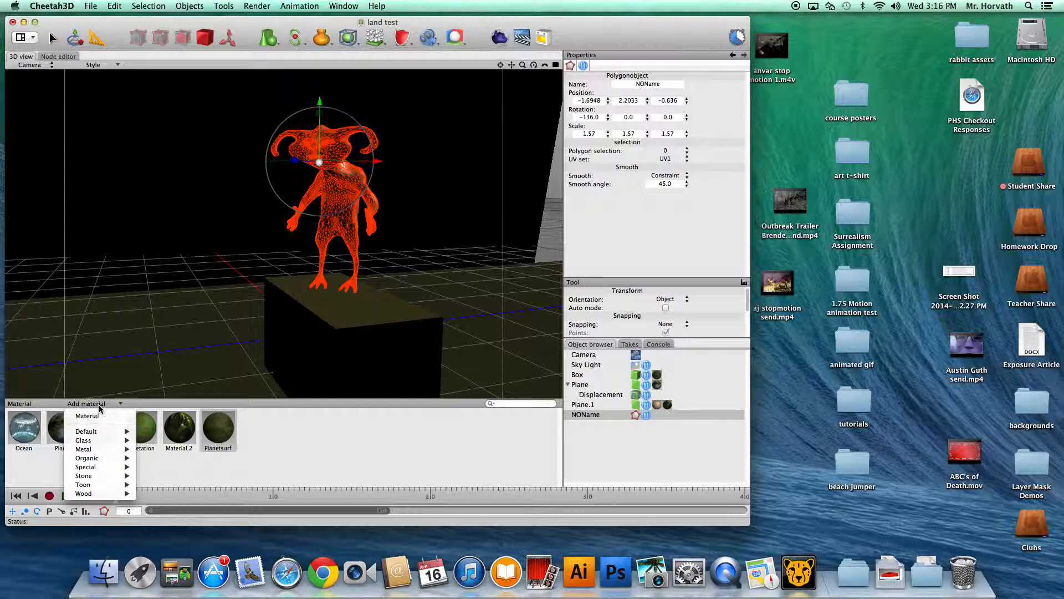
pyautogui.moveTo(98, 430)
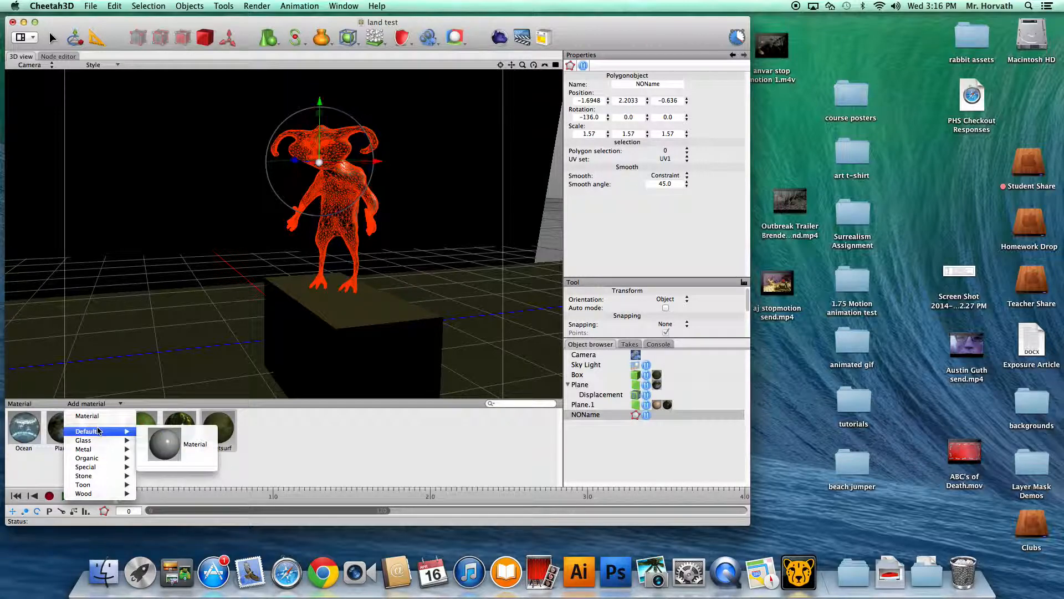
pyautogui.click(162, 449)
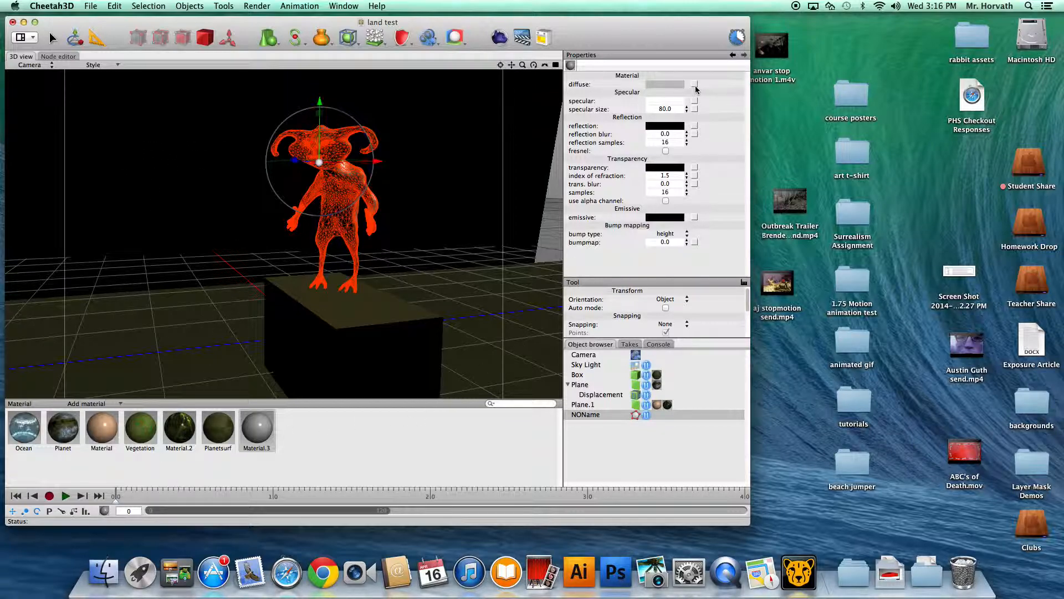
# Step: Give the new material's diffuse channel an image texture and load demon texture map.png from the sculptris folder
pyautogui.click(257, 431)
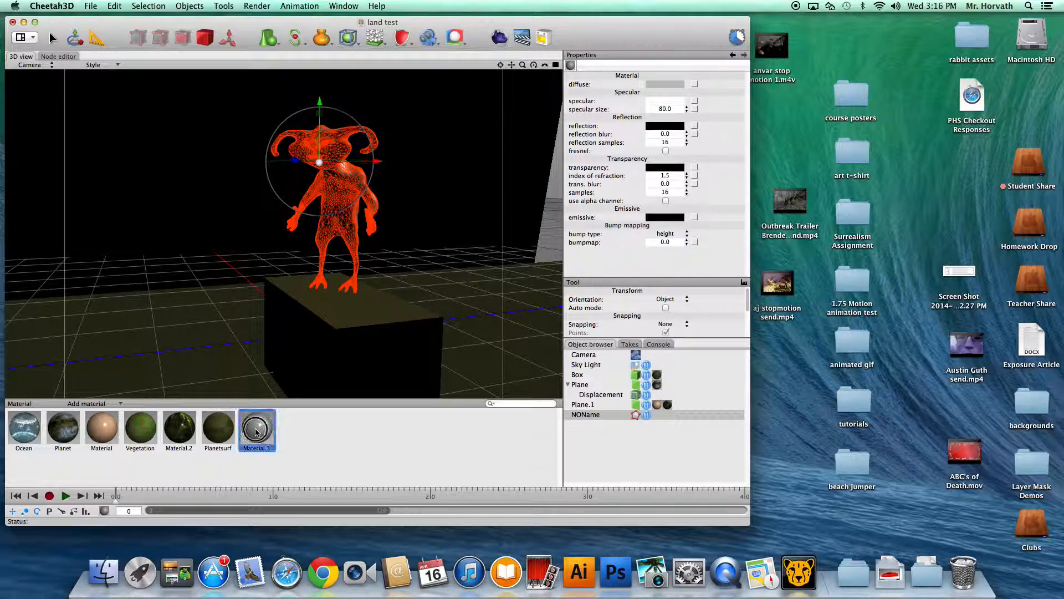
pyautogui.click(696, 85)
pyautogui.moveTo(720, 88)
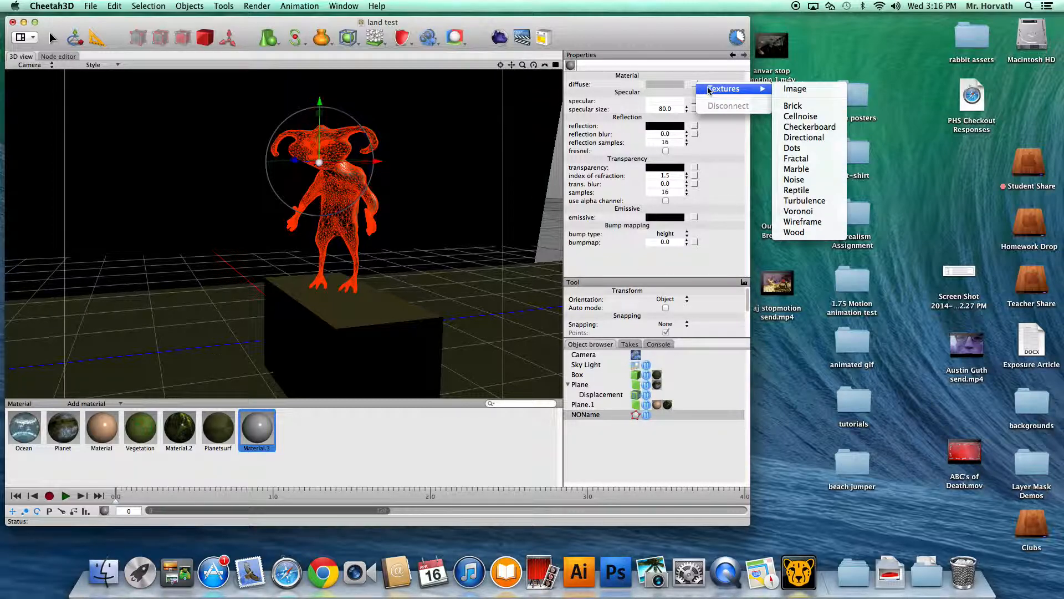
pyautogui.click(795, 90)
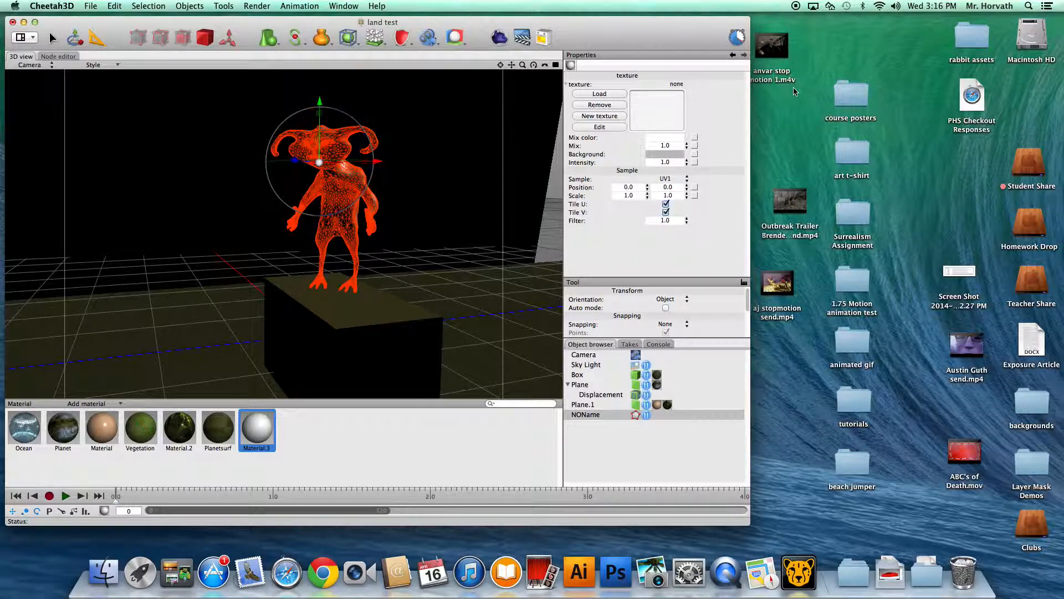
pyautogui.click(609, 94)
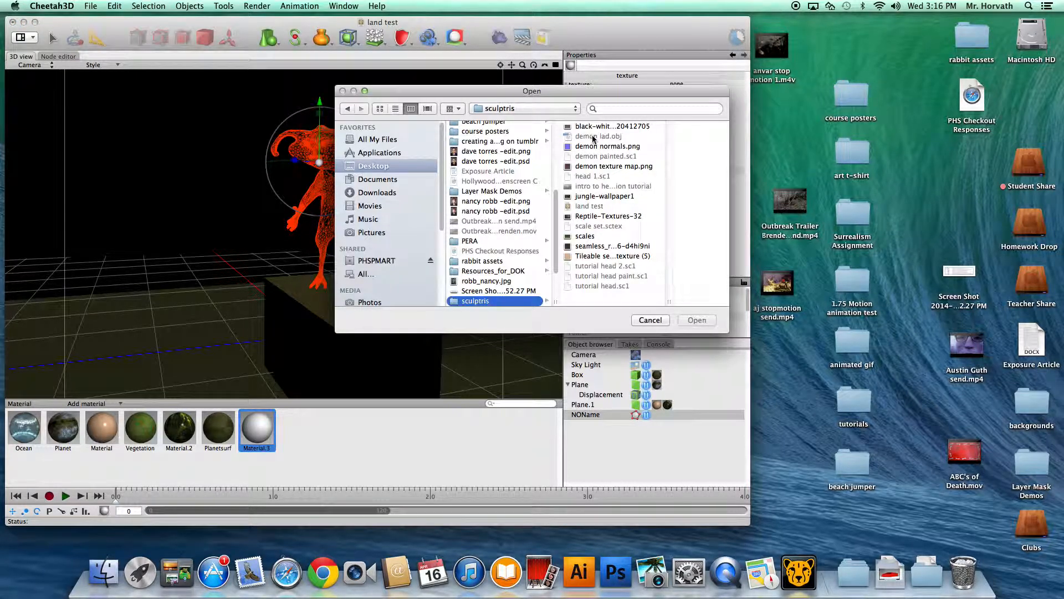
pyautogui.click(592, 166)
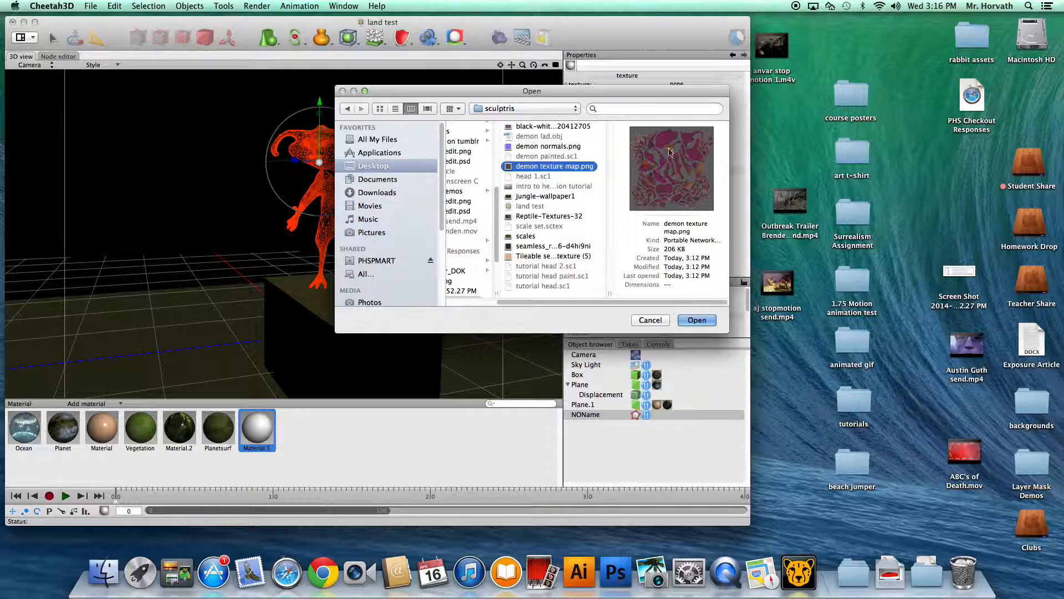
pyautogui.click(693, 319)
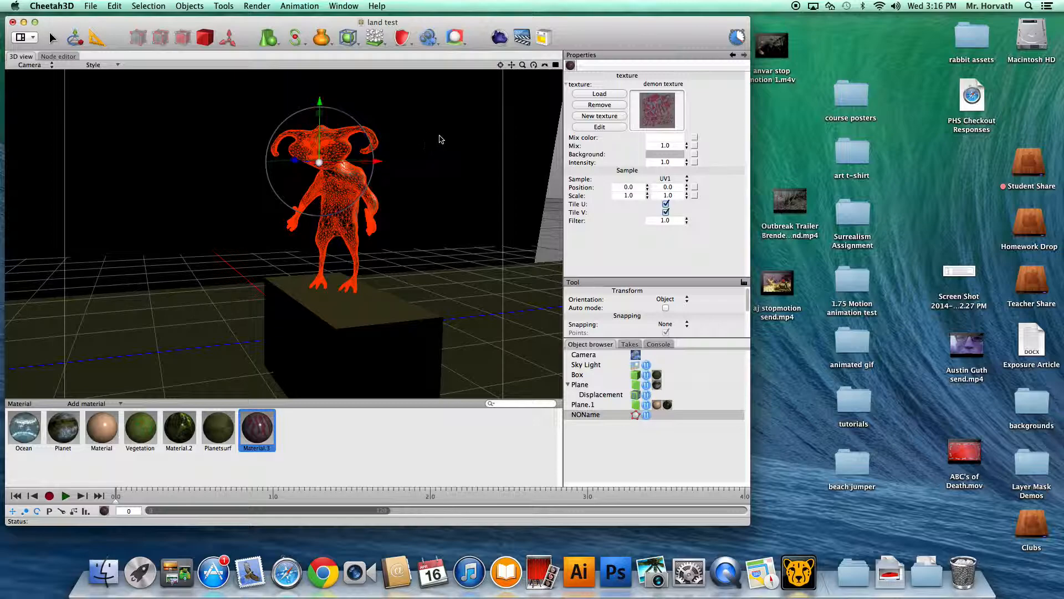
# Step: Apply the demon-textured material to the demon mesh and check it with a test render, stopping the render early
pyautogui.click(491, 168)
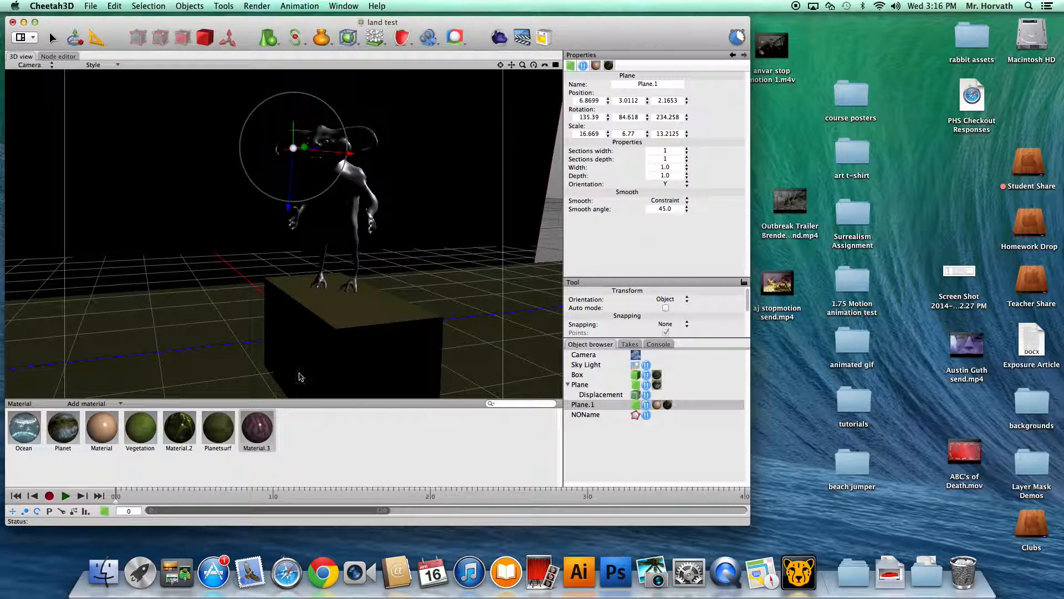
pyautogui.moveTo(261, 426); pyautogui.dragTo(352, 188)
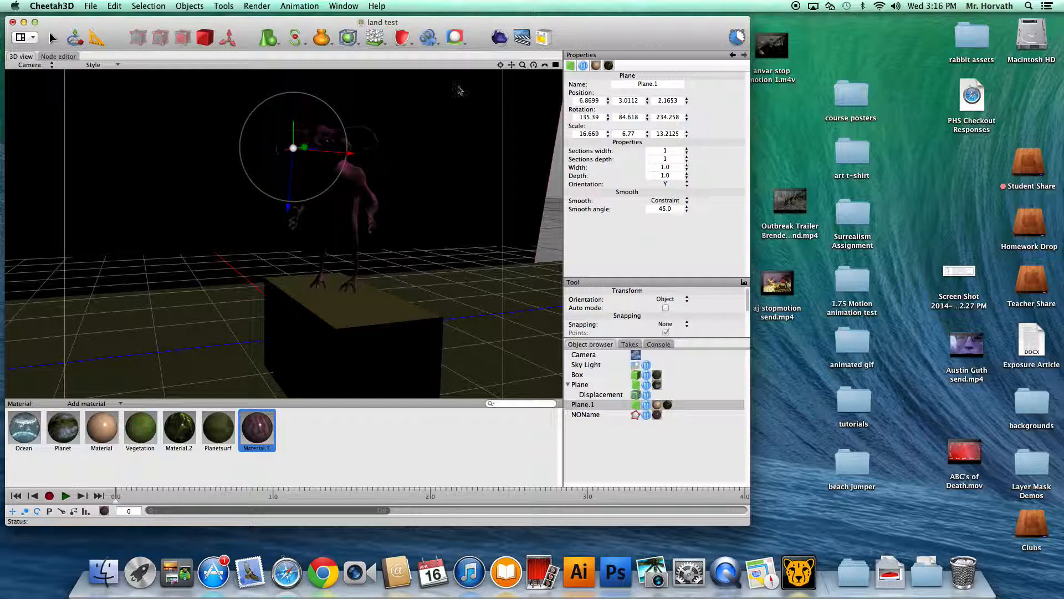
pyautogui.click(501, 38)
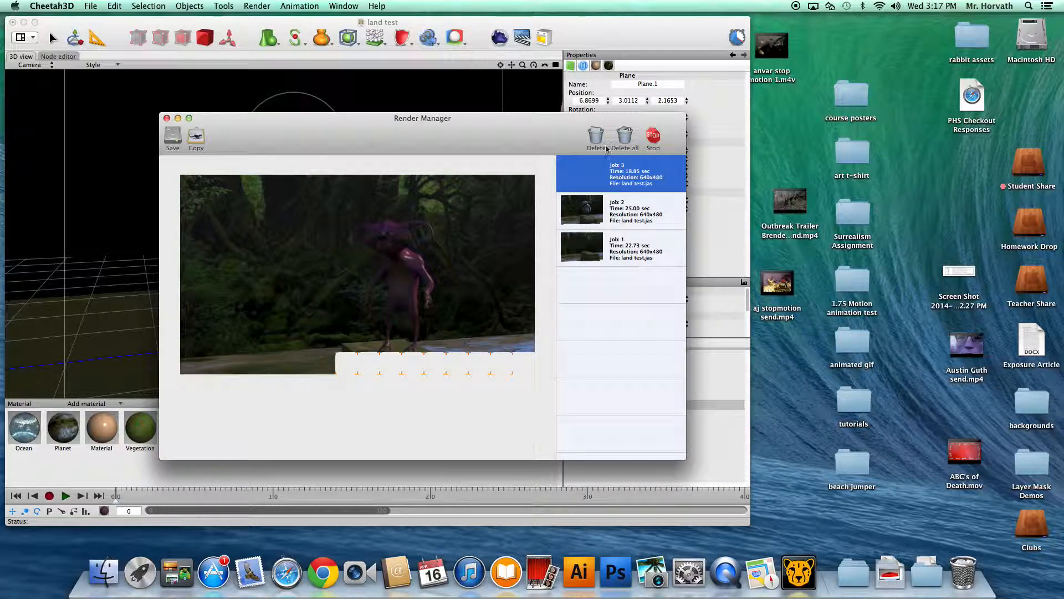
pyautogui.click(653, 136)
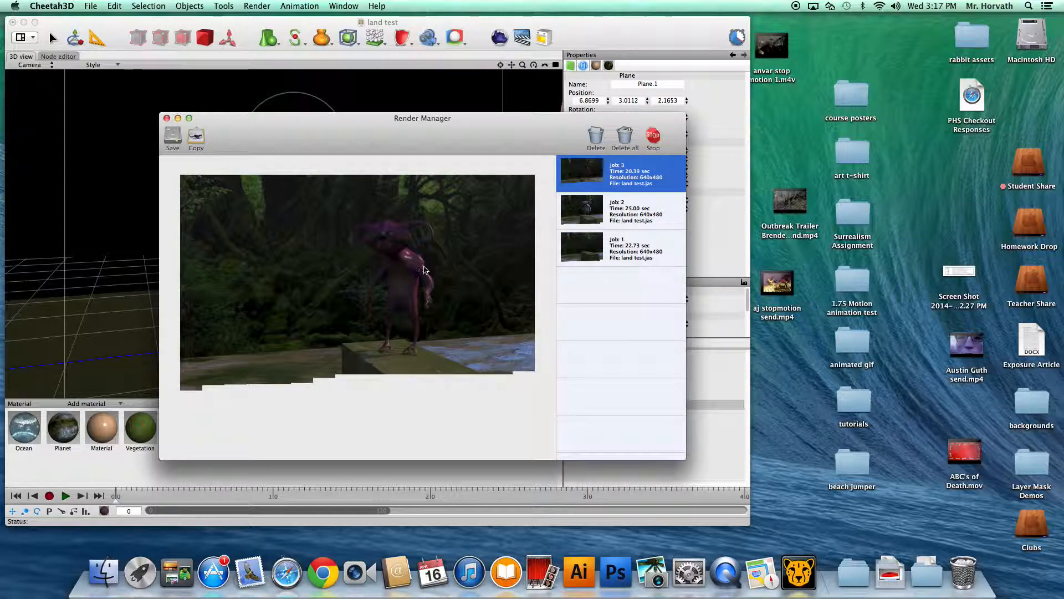
pyautogui.click(167, 118)
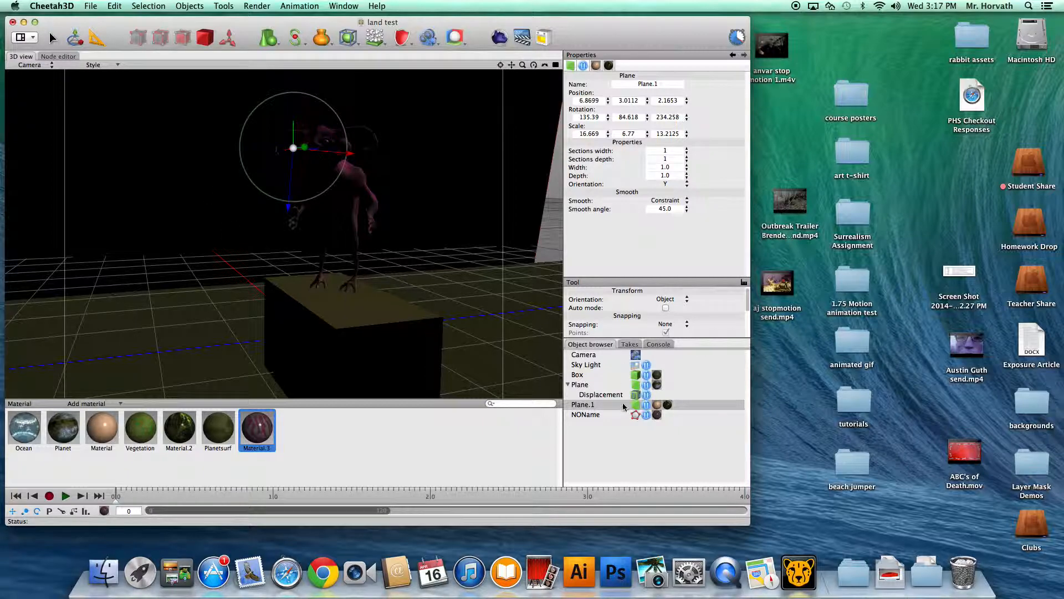
# Step: Give the demon material's bumpmap channel an image texture and load demon normals.png from the sculptris folder
pyautogui.click(265, 434)
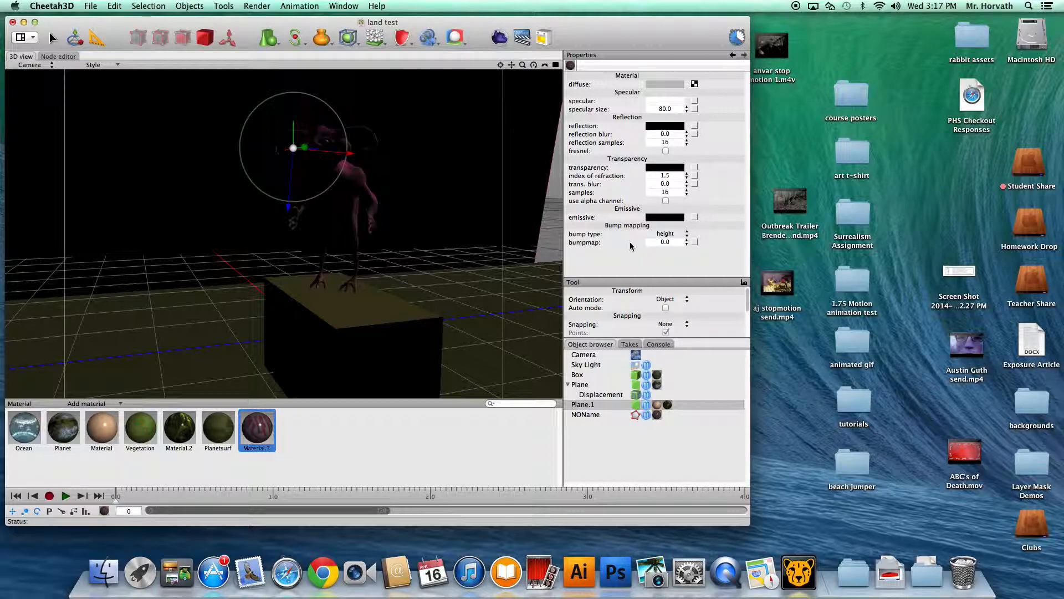
pyautogui.click(696, 244)
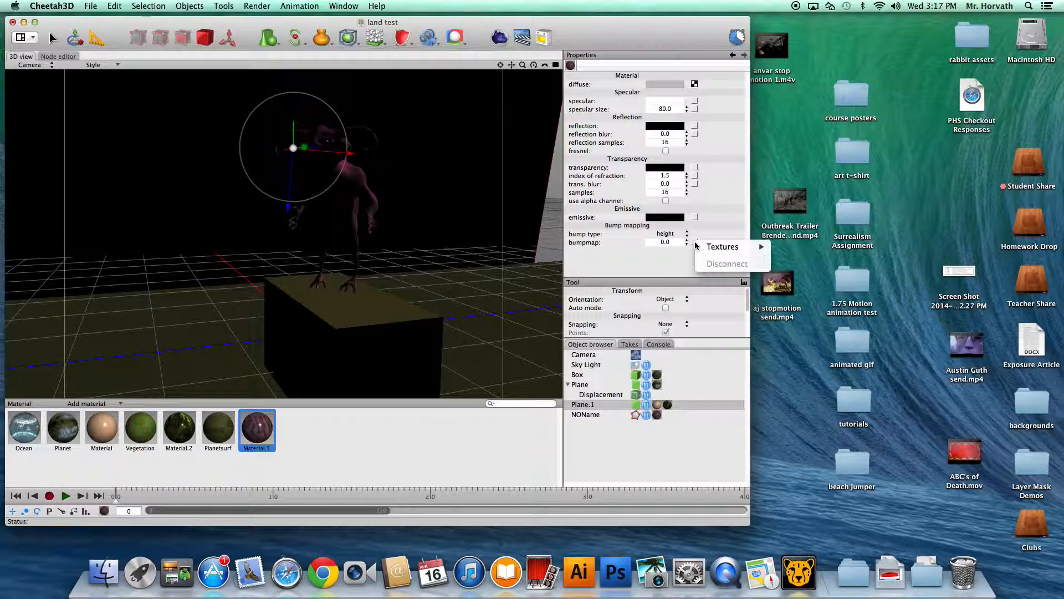
pyautogui.moveTo(704, 247)
pyautogui.click(792, 246)
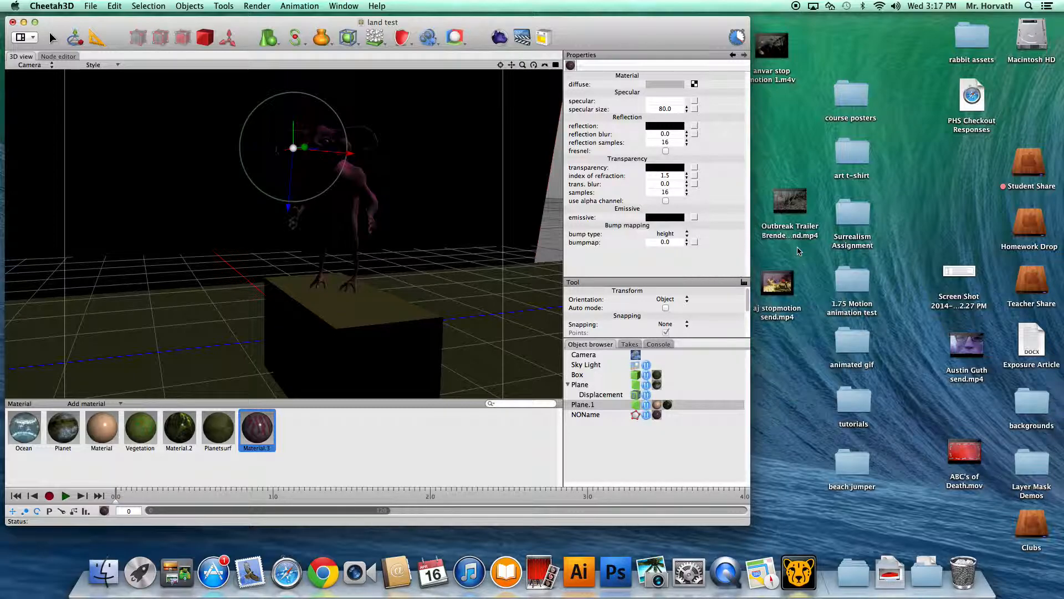
pyautogui.click(610, 95)
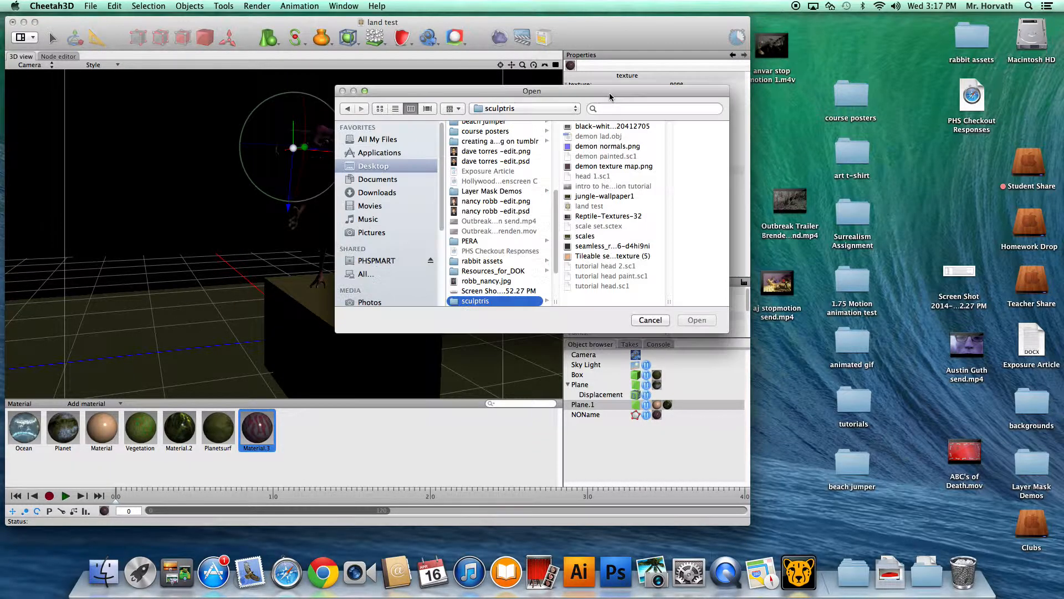
pyautogui.click(568, 147)
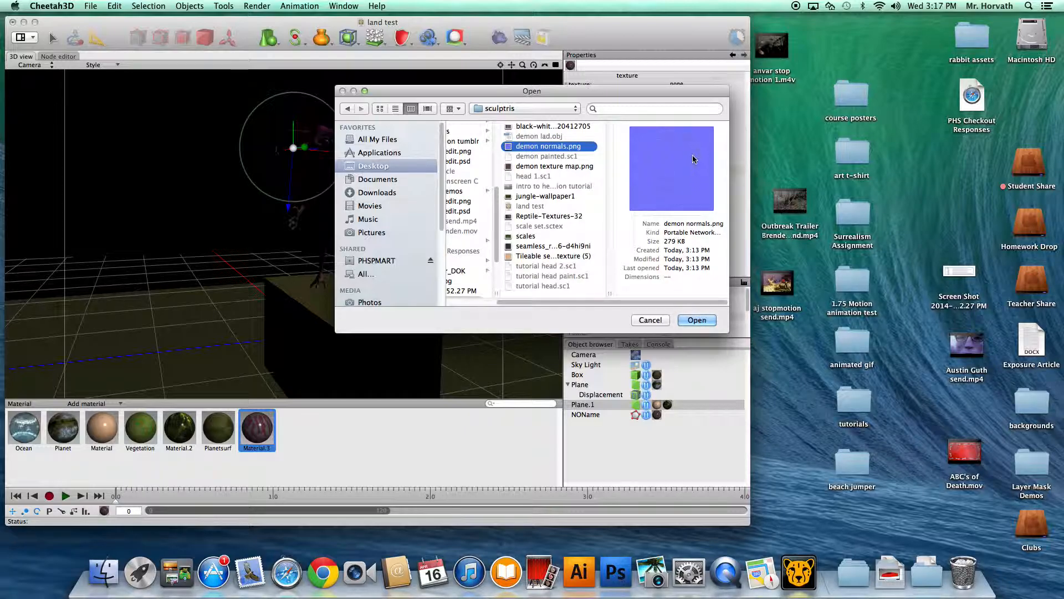
pyautogui.click(695, 320)
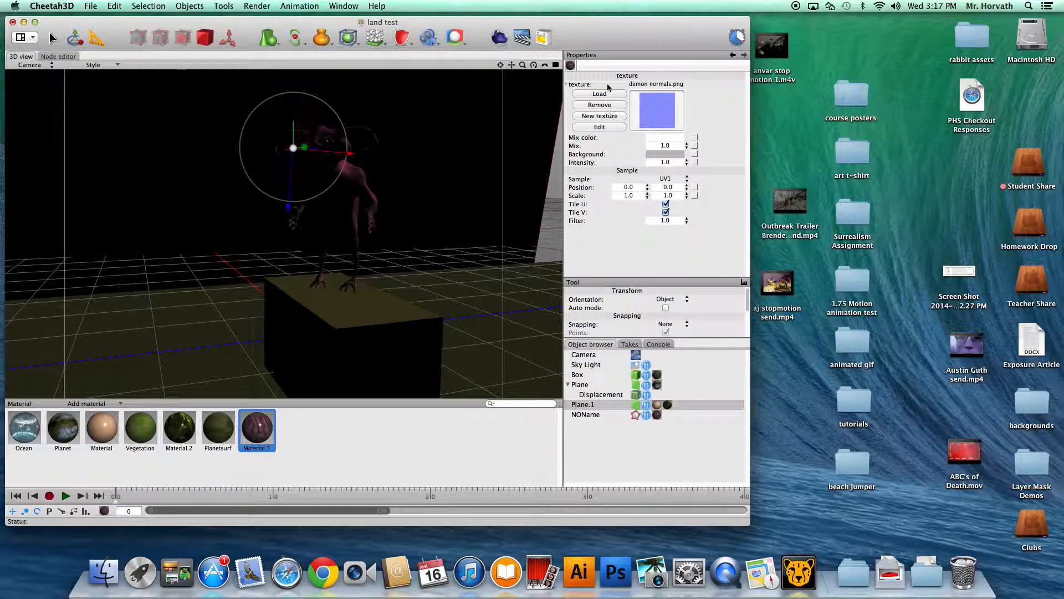
# Step: Run a test render of the demon with the normal map, stop it early and compare it with the previous render
pyautogui.click(499, 38)
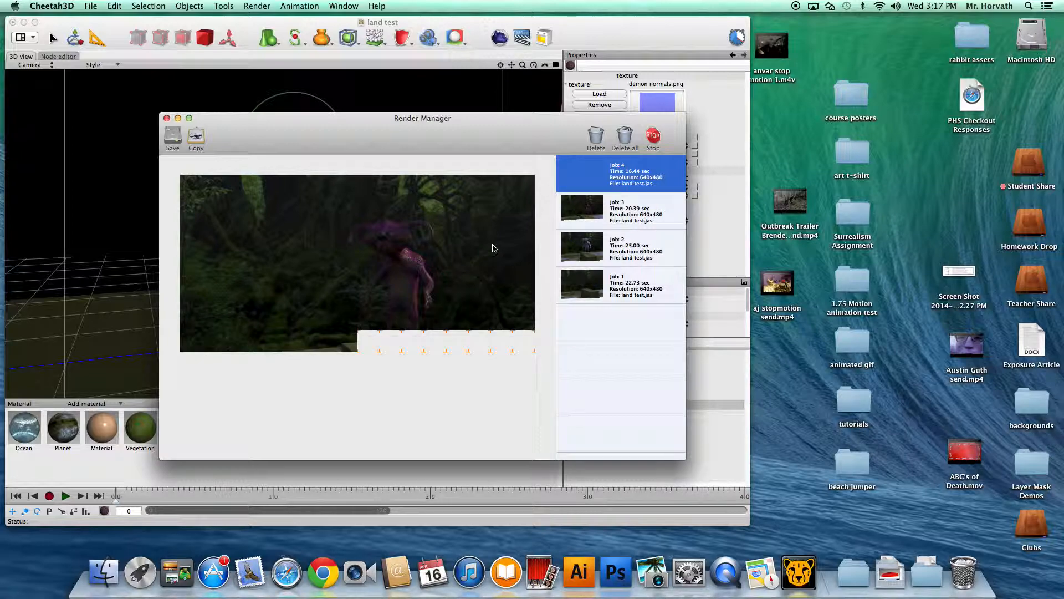
pyautogui.click(654, 136)
pyautogui.click(632, 211)
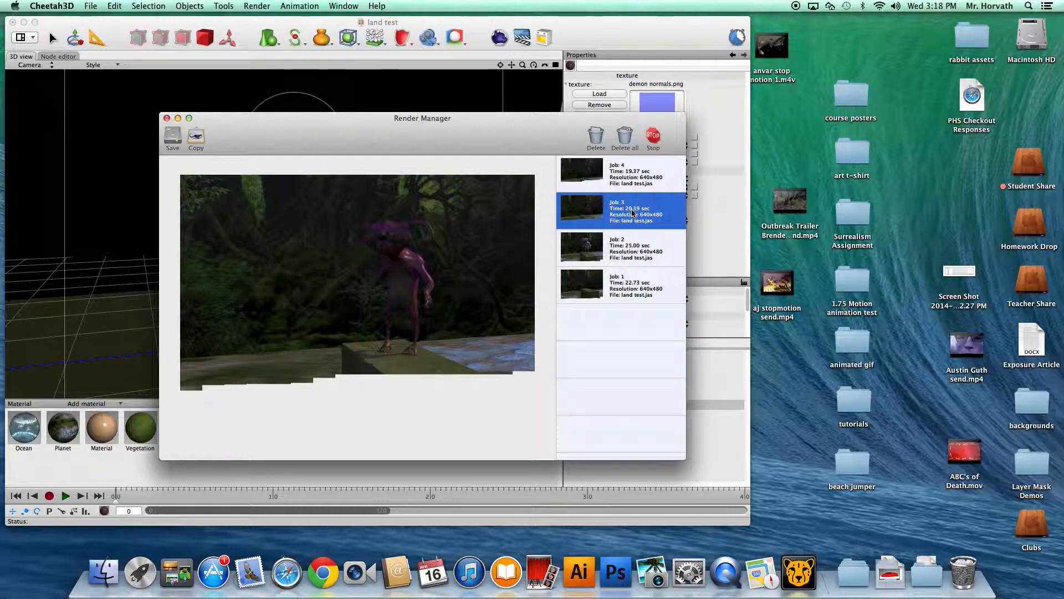
pyautogui.click(632, 181)
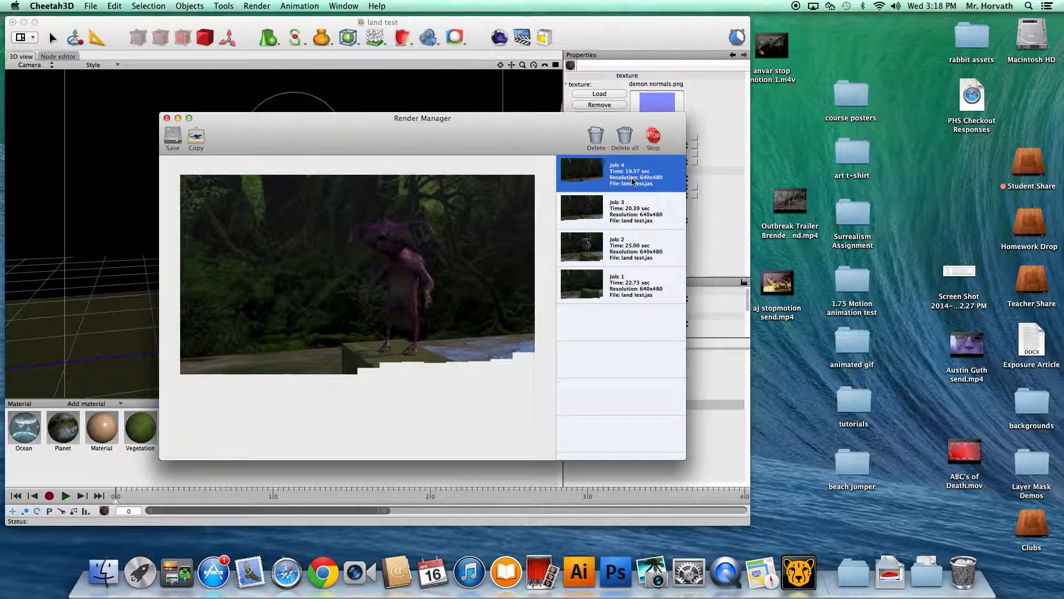
pyautogui.click(627, 215)
pyautogui.click(632, 183)
pyautogui.click(166, 118)
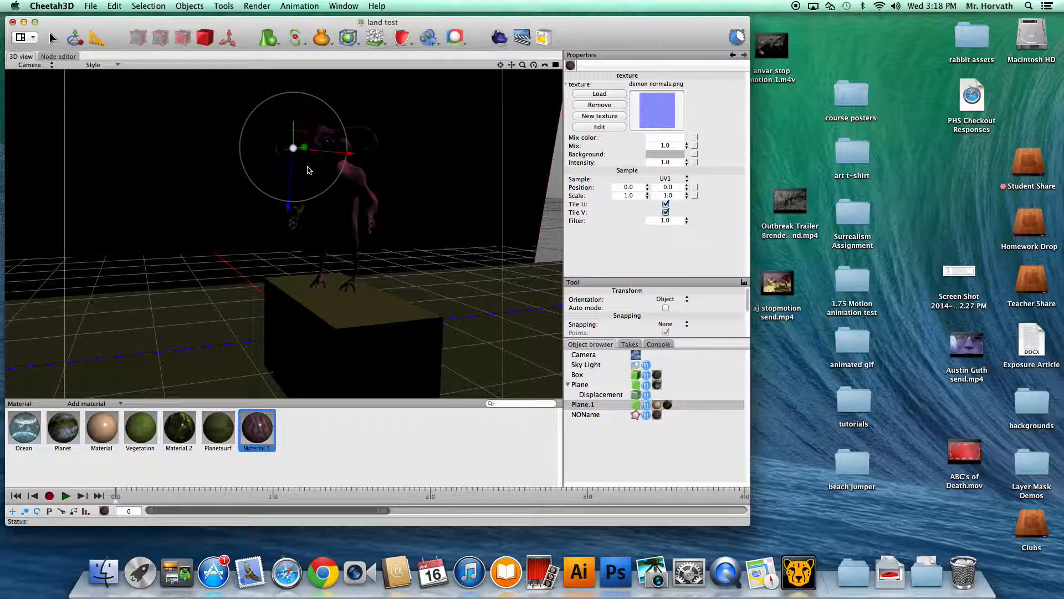
# Step: Add a point light to the scene and raise it to a height of about 2.17 on the Y axis
pyautogui.click(591, 365)
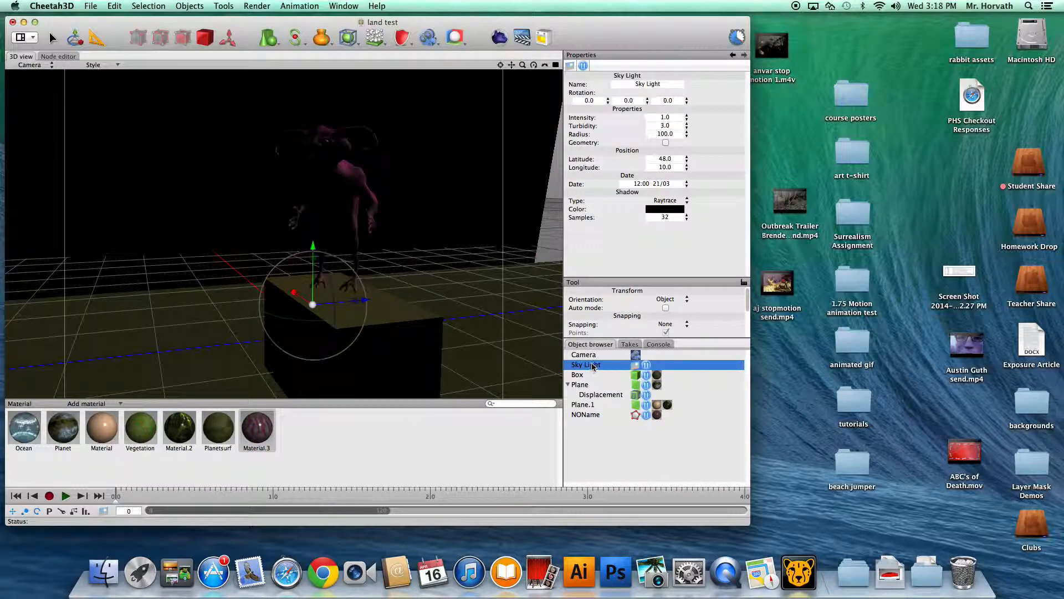
pyautogui.click(431, 43)
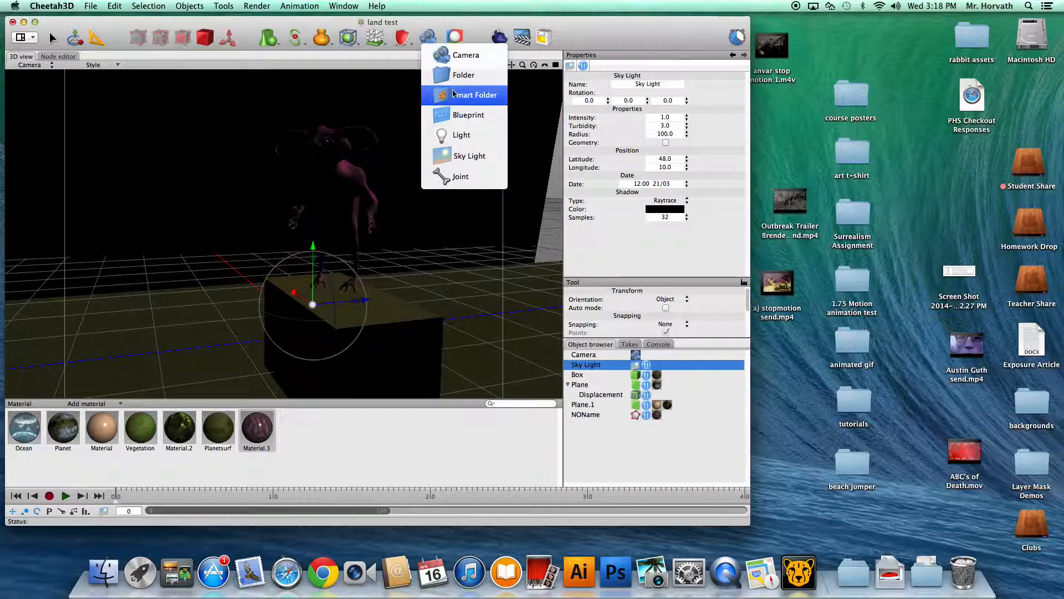
pyautogui.click(460, 138)
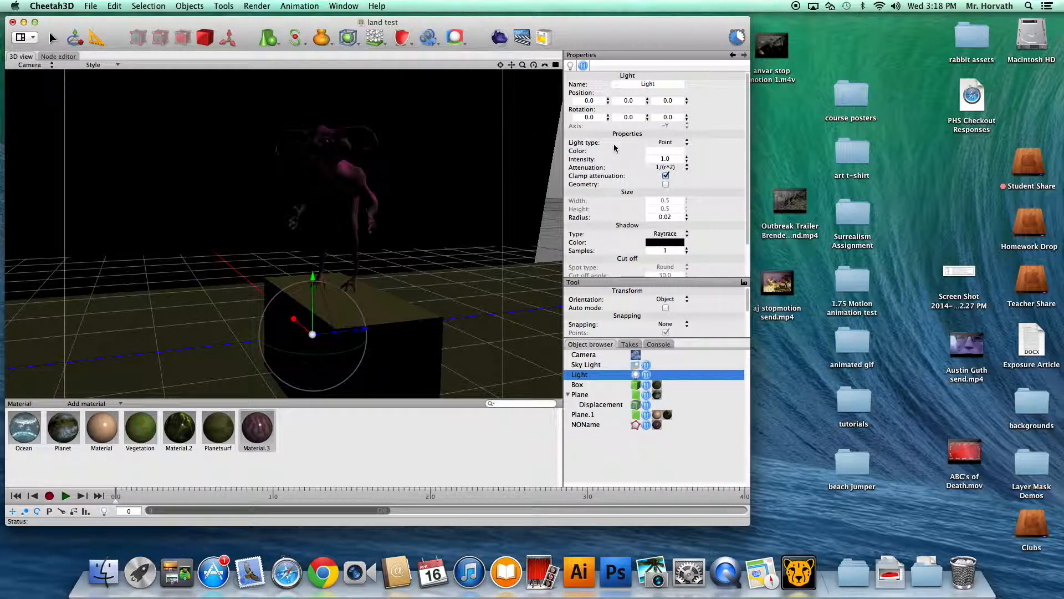
pyautogui.click(673, 143)
pyautogui.click(672, 142)
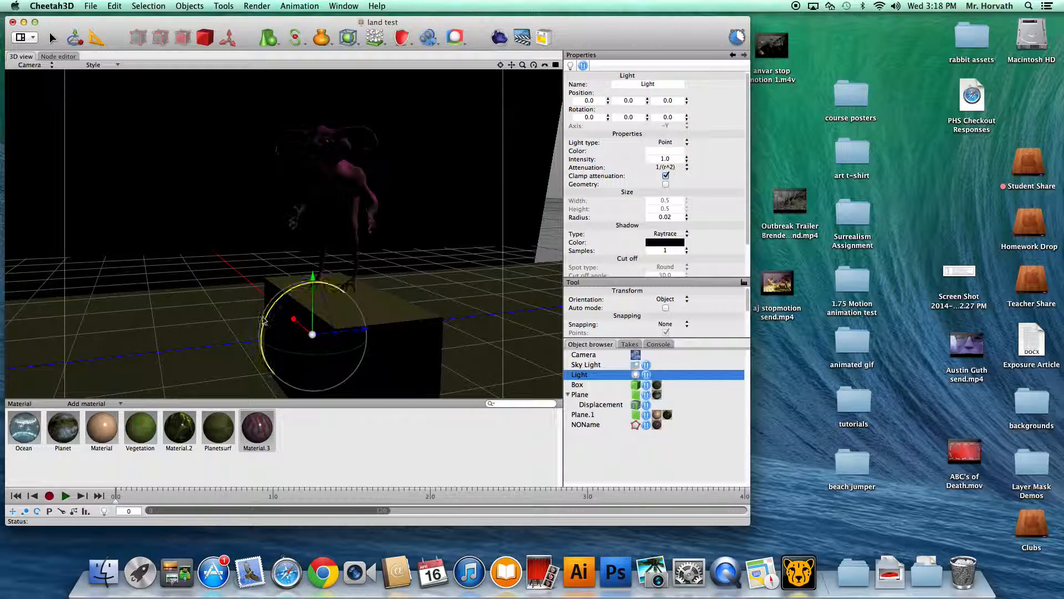
pyautogui.moveTo(314, 280); pyautogui.dragTo(314, 112)
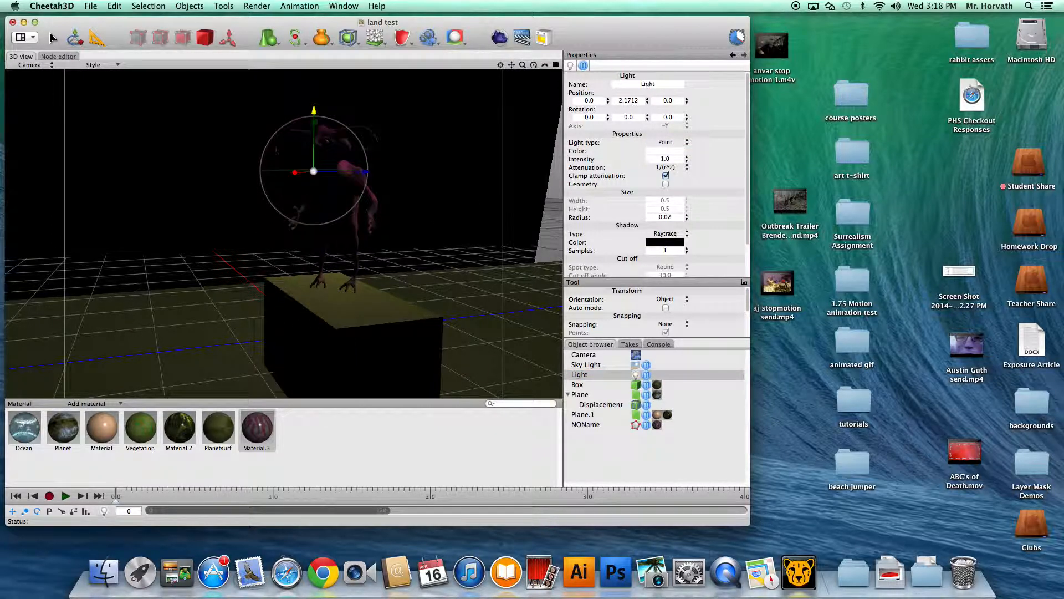
# Step: In the top view, move the light in front of the demon to about X -2.32 and Z -1.48
pyautogui.click(31, 65)
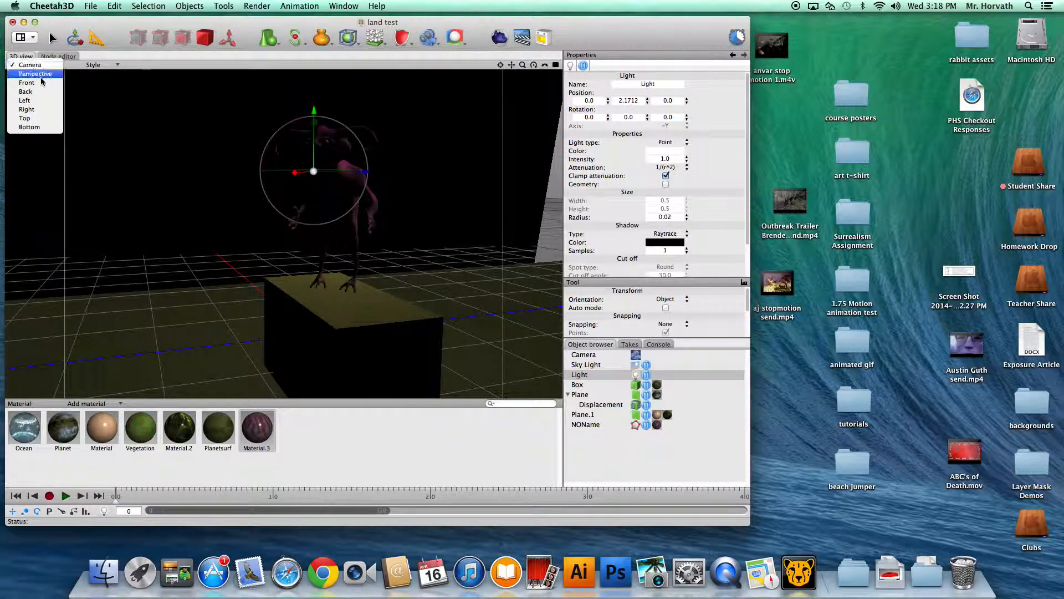
pyautogui.click(26, 118)
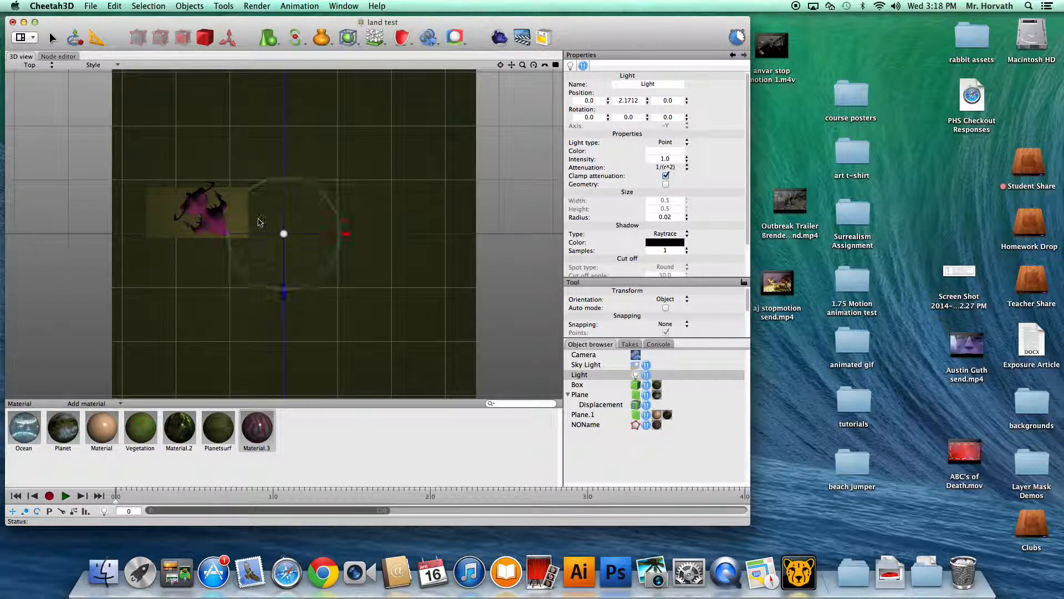
pyautogui.moveTo(344, 236); pyautogui.dragTo(236, 233)
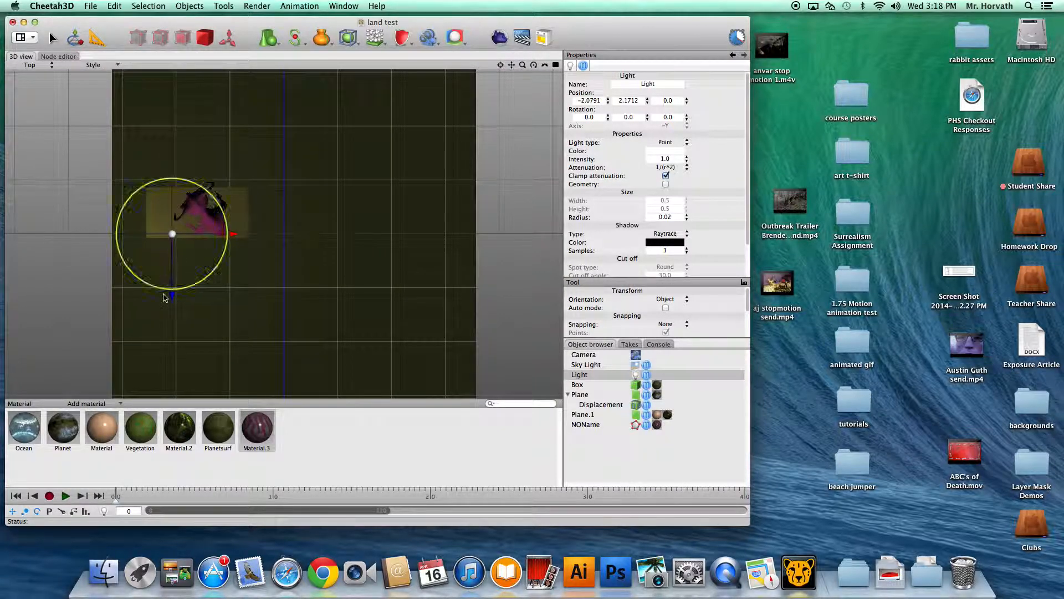
pyautogui.moveTo(172, 294); pyautogui.dragTo(172, 216)
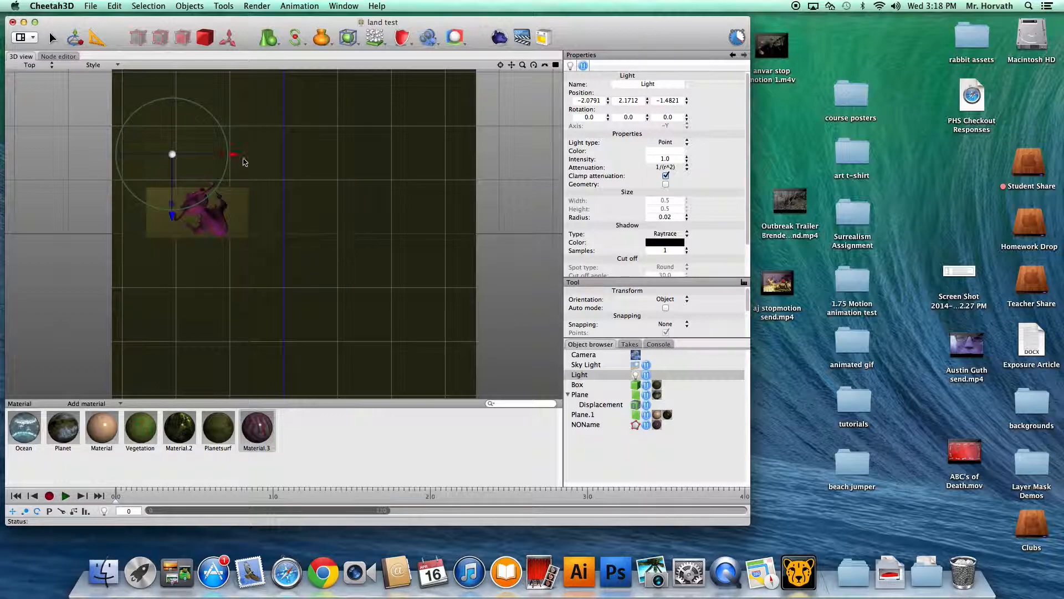
pyautogui.moveTo(236, 157); pyautogui.dragTo(223, 157)
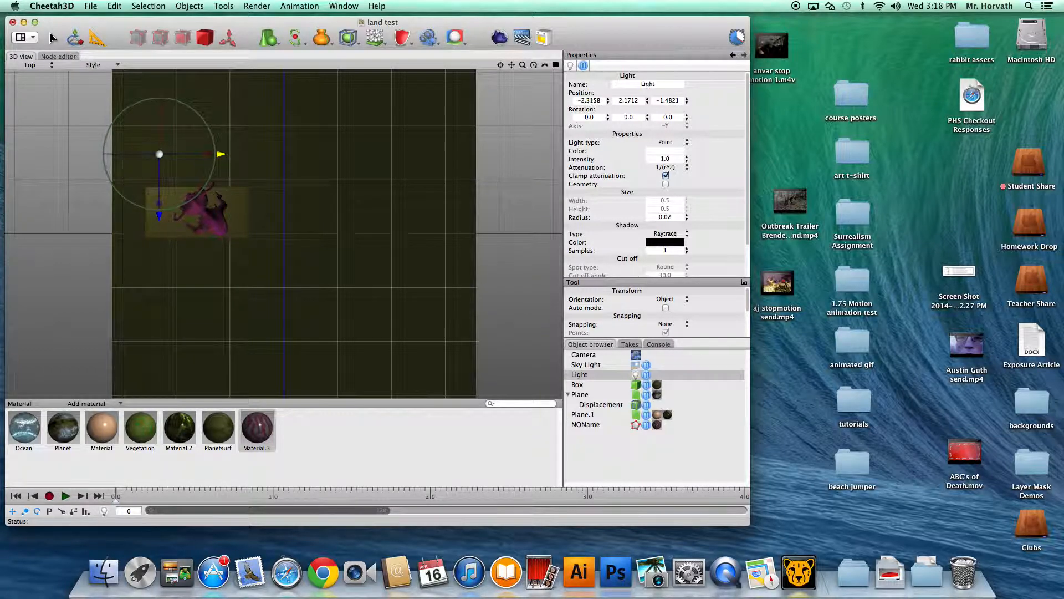
# Step: In the front view, nudge the light up beside the demon's head to a height of about 2.18
pyautogui.click(47, 65)
pyautogui.click(47, 31)
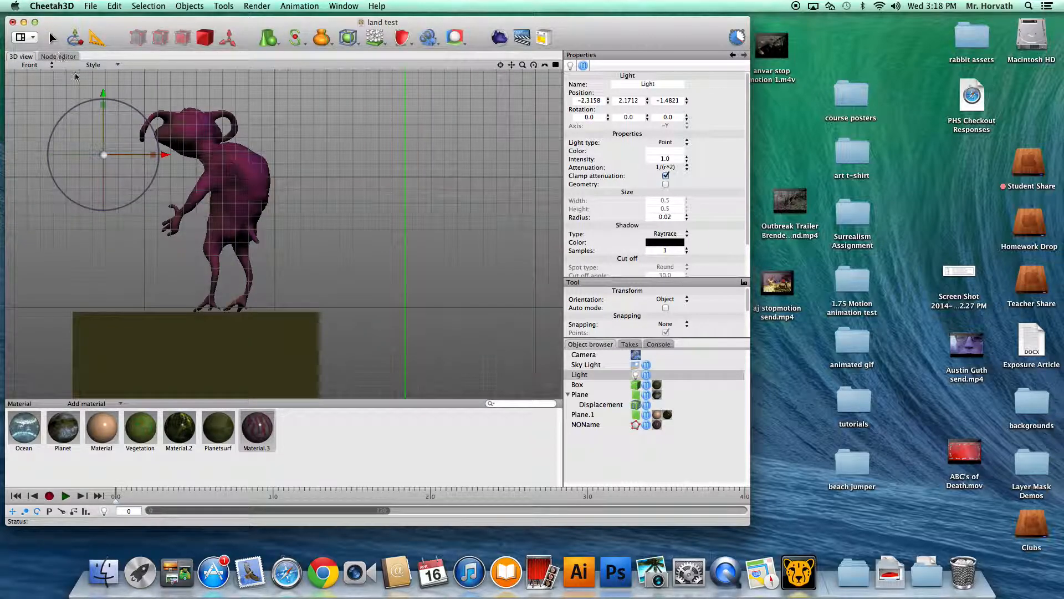
pyautogui.moveTo(103, 93); pyautogui.dragTo(103, 92)
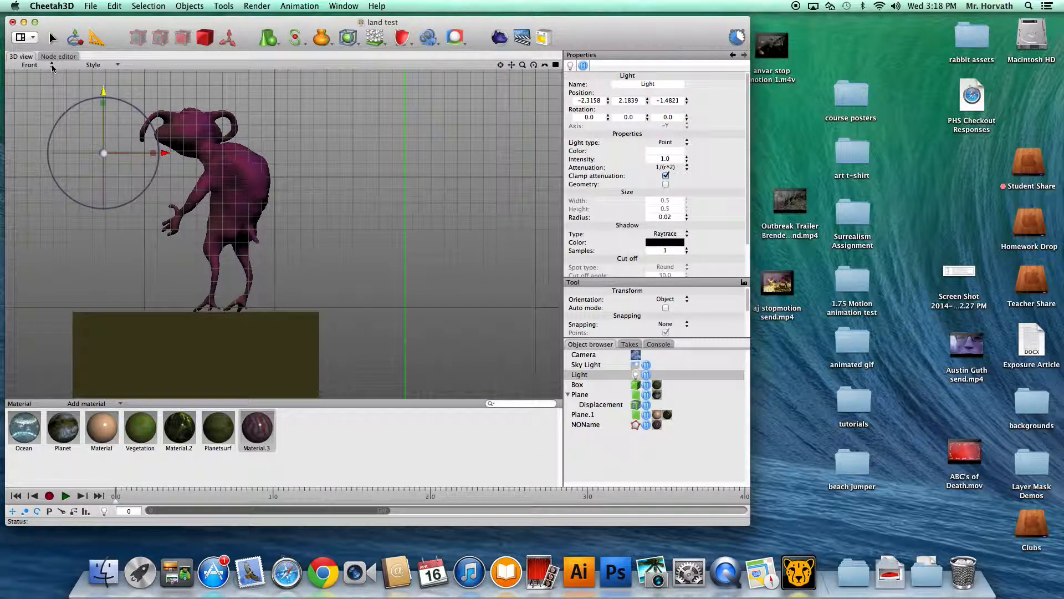
# Step: View the lit demon from the front in perspective, then set the light's intensity to 0.7 and its radius to 0.27
pyautogui.click(52, 65)
pyautogui.click(47, 56)
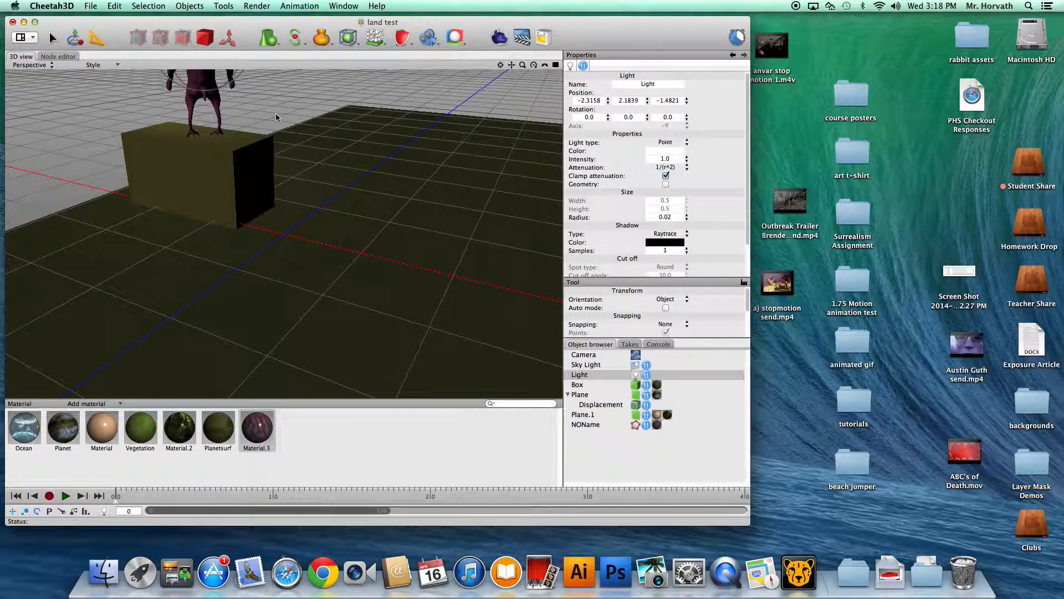
pyautogui.moveTo(512, 66); pyautogui.dragTo(533, 138)
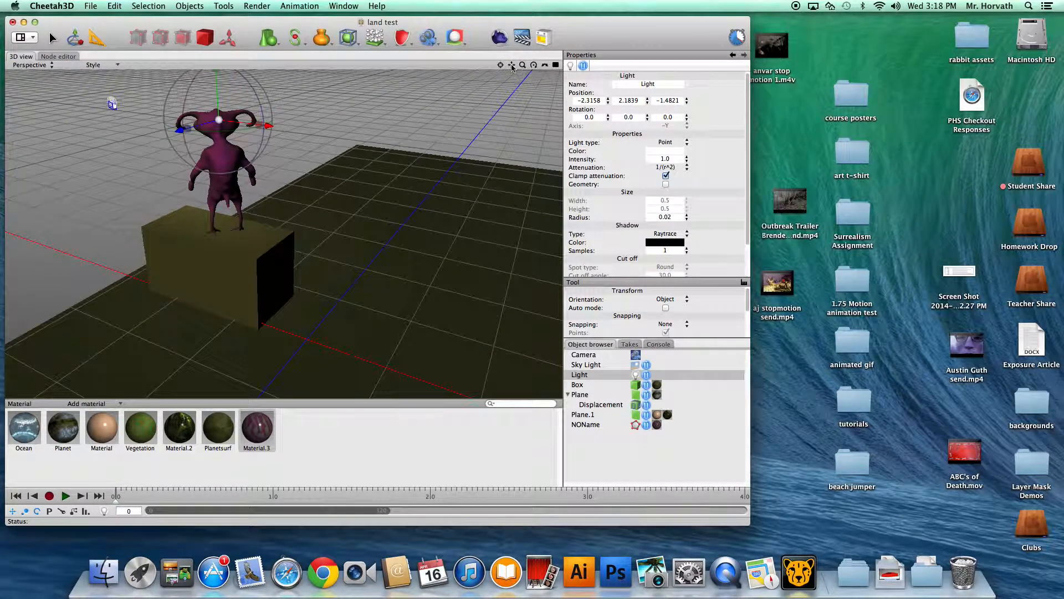
pyautogui.moveTo(534, 66); pyautogui.dragTo(726, 51)
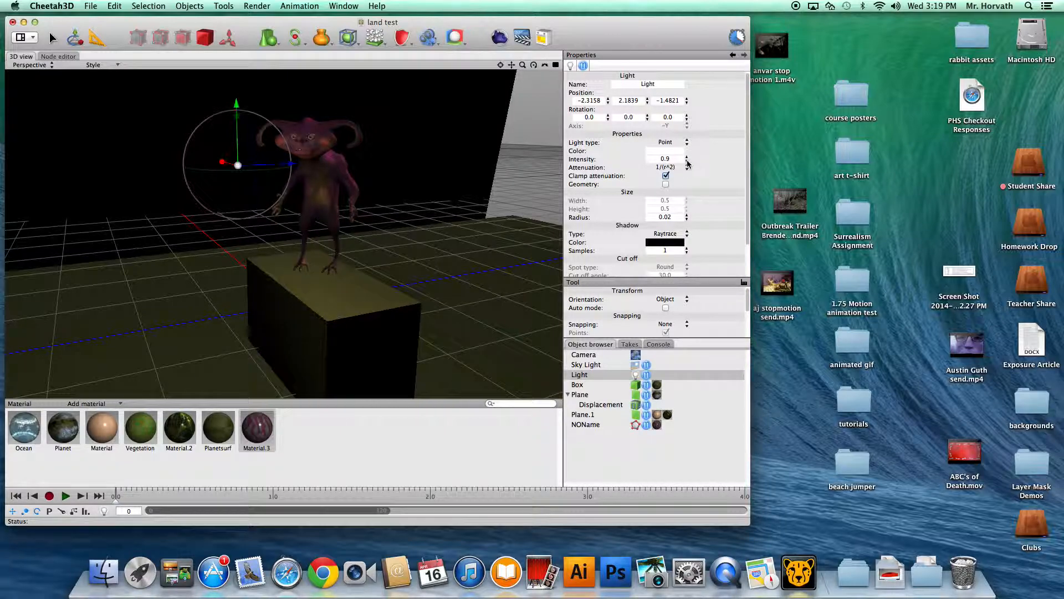
pyautogui.click(687, 162)
pyautogui.click(687, 162)
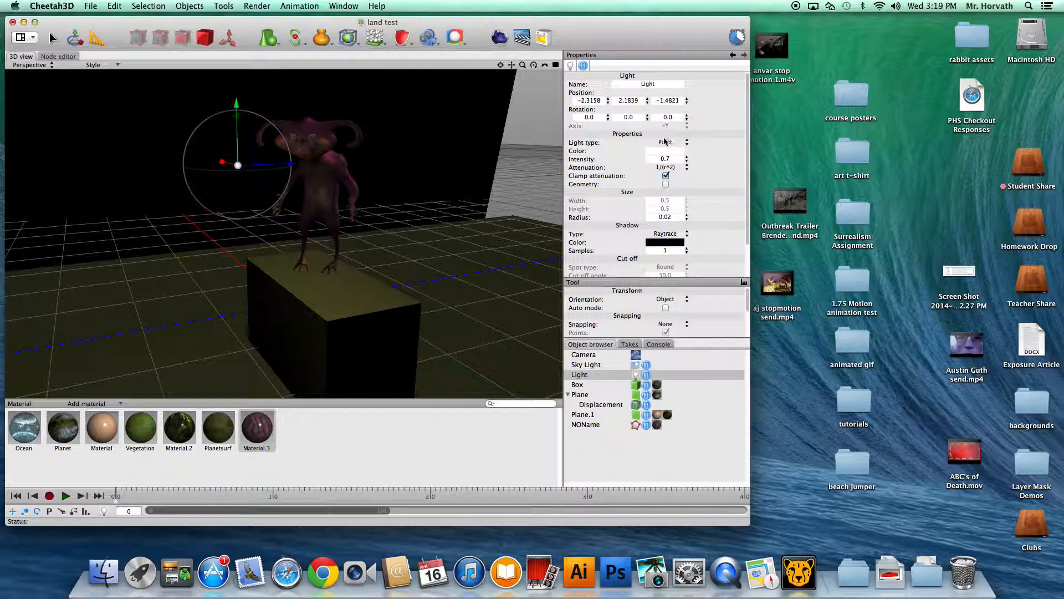
pyautogui.click(687, 215)
pyautogui.click(688, 215)
pyautogui.click(687, 215)
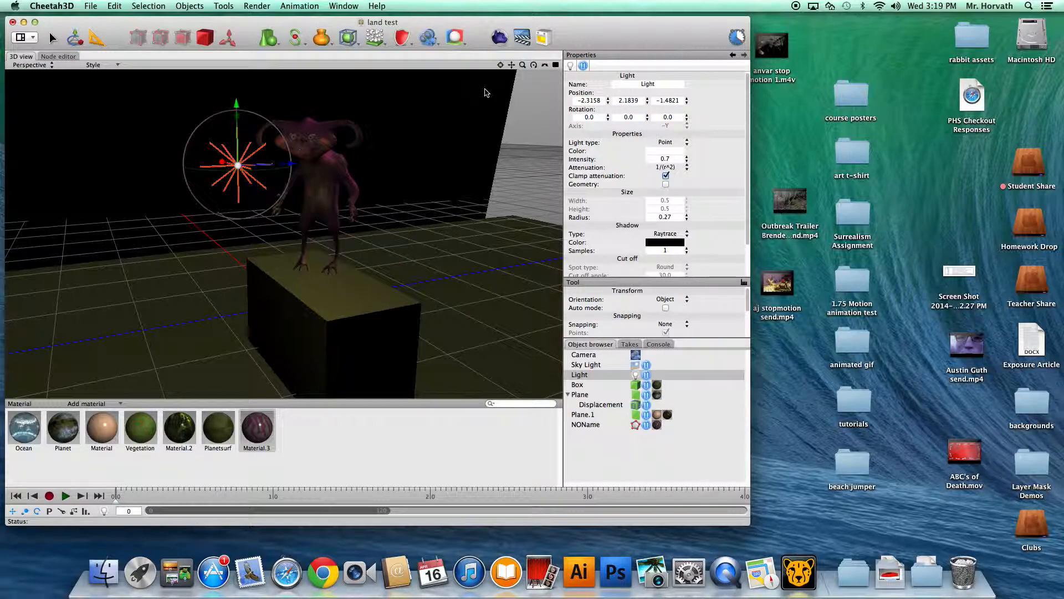
# Step: Render the scene with the new point light and compare the result with the two previous test renders
pyautogui.click(499, 38)
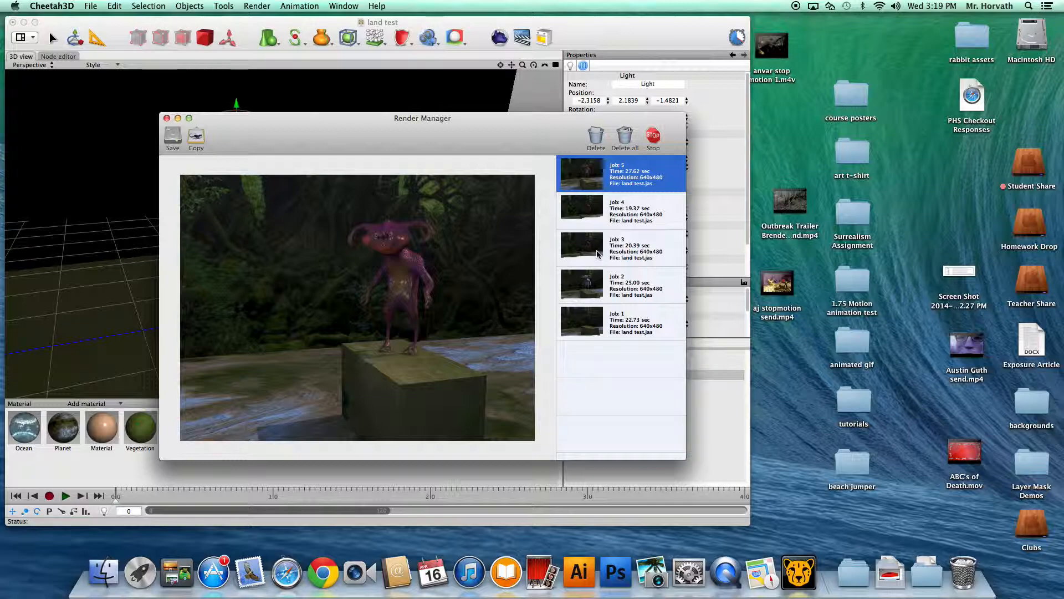
pyautogui.click(637, 214)
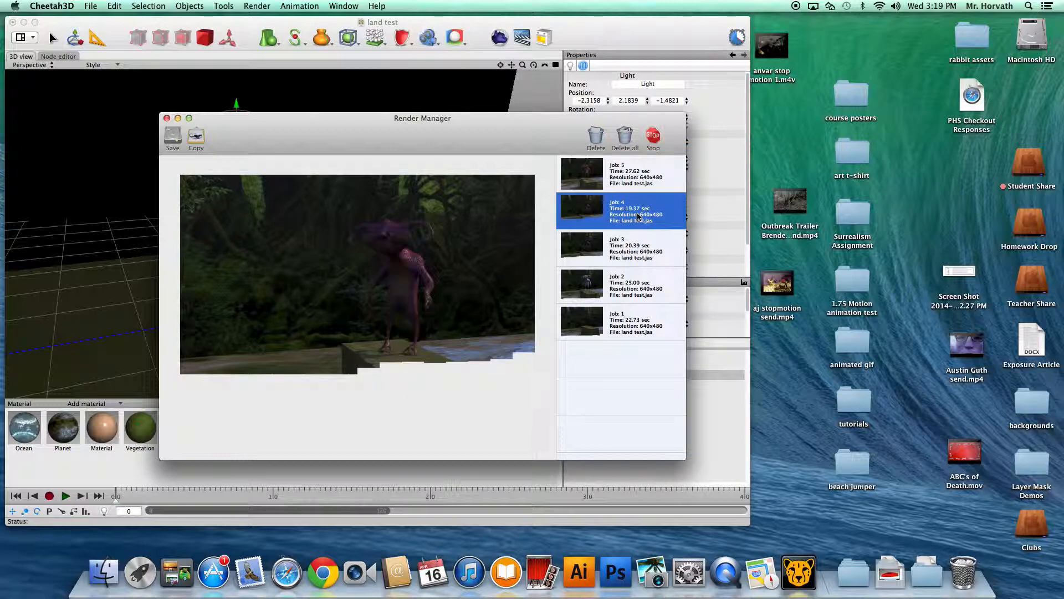
pyautogui.click(637, 254)
pyautogui.click(634, 211)
pyautogui.click(631, 180)
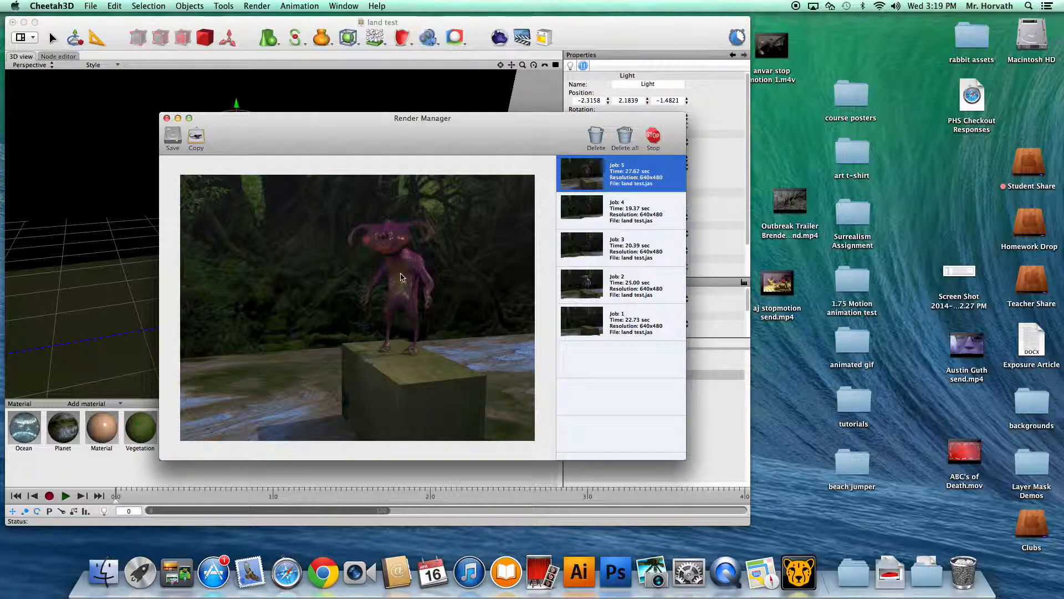